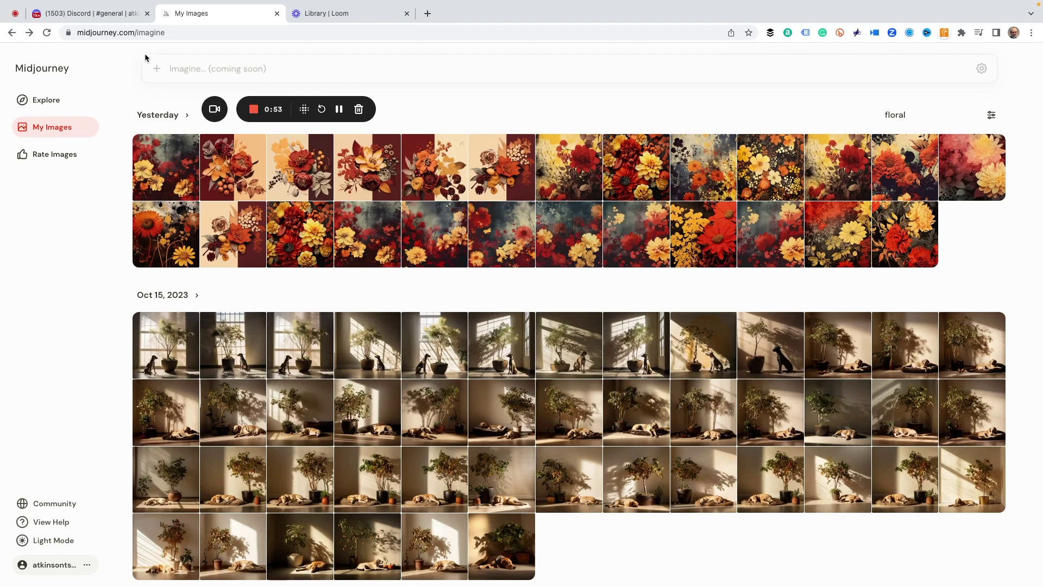
Browse the floral results in My Images back to the oldest April 2023 images.
{"action": "mouse_move", "coordinate": [882, 142]}
{"action": "scroll", "coordinate": [524, 270], "scroll_direction": "down", "scroll_amount": 10}
{"action": "scroll", "coordinate": [535, 268], "scroll_direction": "down", "scroll_amount": 20}
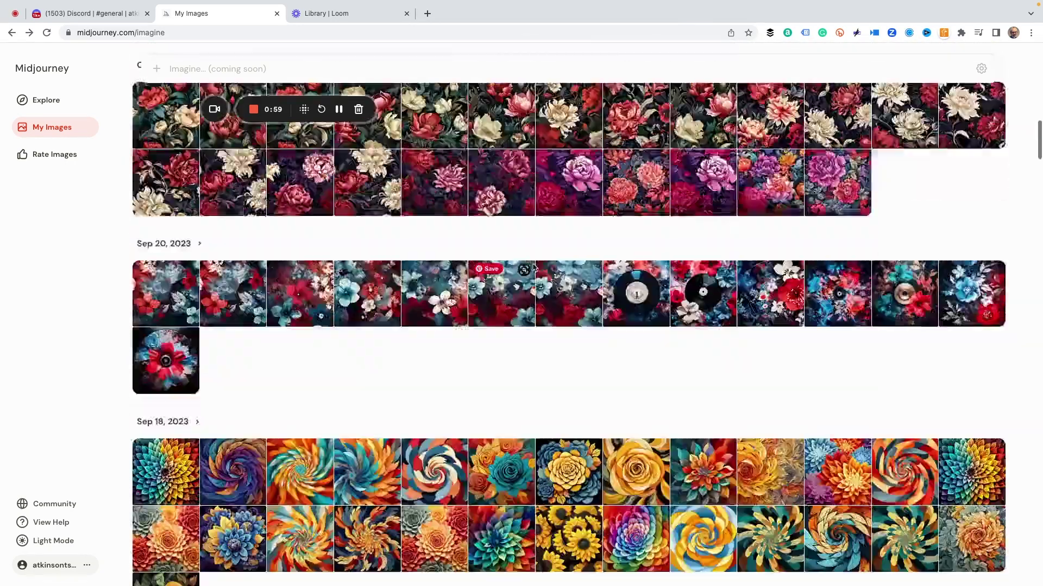
{"action": "scroll", "coordinate": [526, 273], "scroll_direction": "down", "scroll_amount": 4}
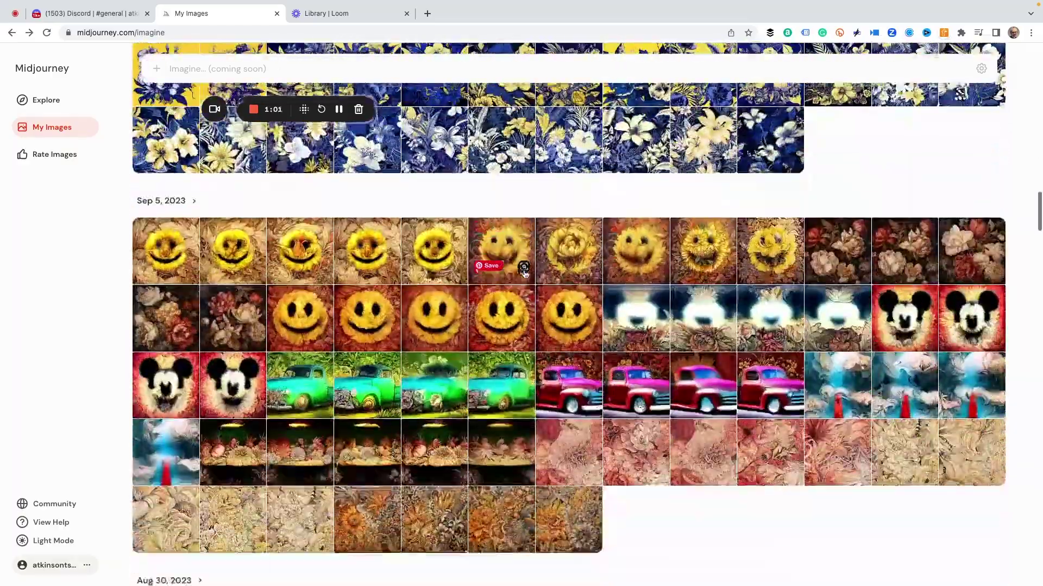
{"action": "scroll", "coordinate": [622, 313], "scroll_direction": "down", "scroll_amount": 3}
{"action": "scroll", "coordinate": [622, 315], "scroll_direction": "down", "scroll_amount": 20}
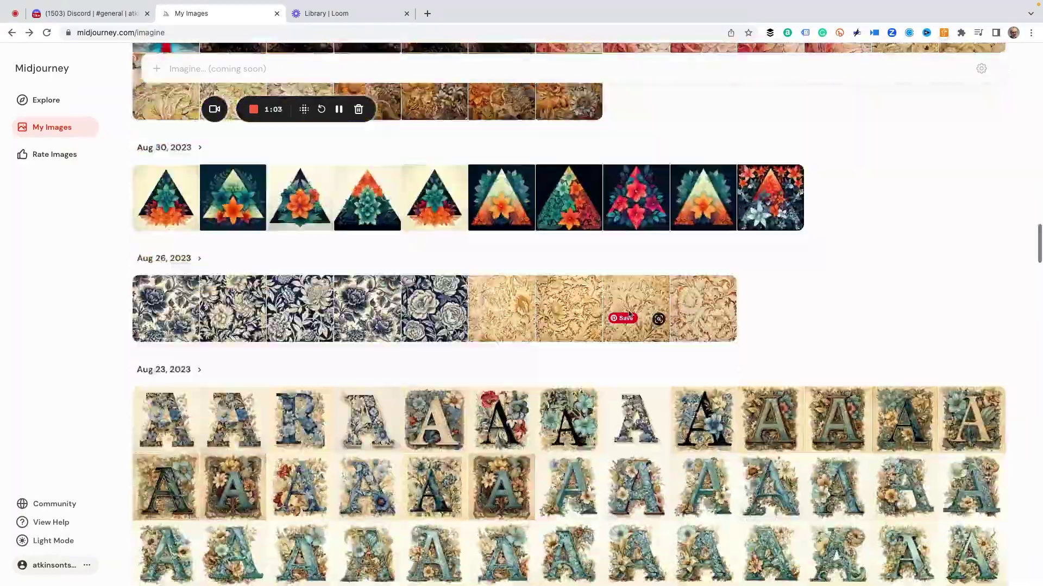
{"action": "scroll", "coordinate": [569, 296], "scroll_direction": "down", "scroll_amount": 3}
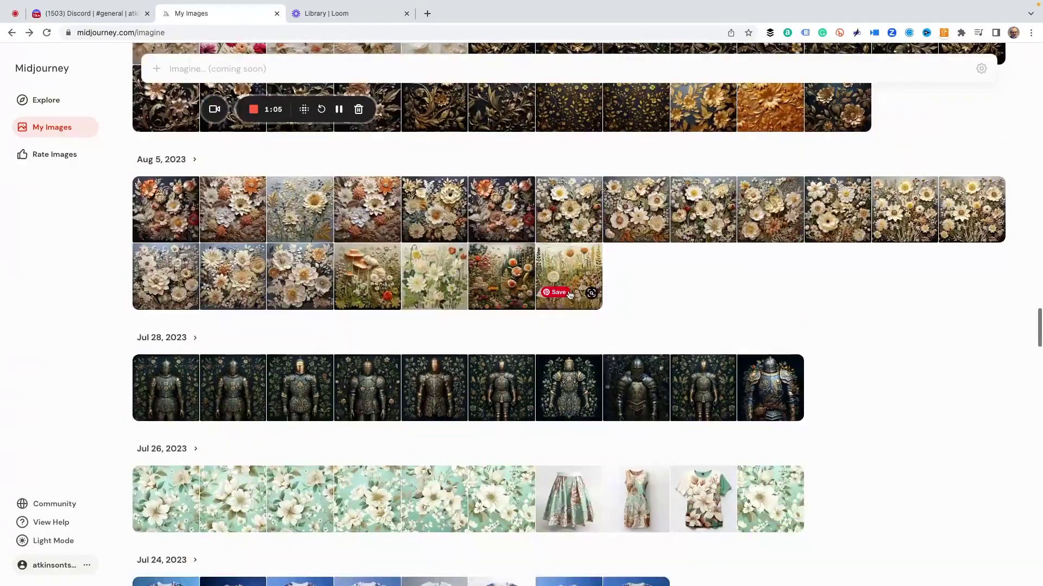
{"action": "scroll", "coordinate": [683, 286], "scroll_direction": "down", "scroll_amount": 10}
{"action": "scroll", "coordinate": [698, 289], "scroll_direction": "down", "scroll_amount": 9}
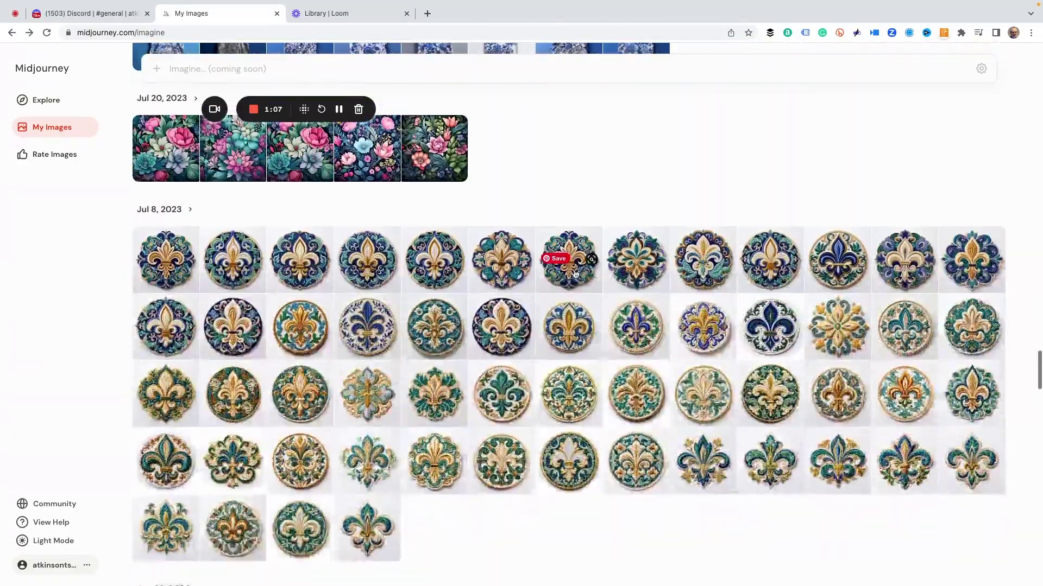
{"action": "scroll", "coordinate": [565, 253], "scroll_direction": "down", "scroll_amount": 15}
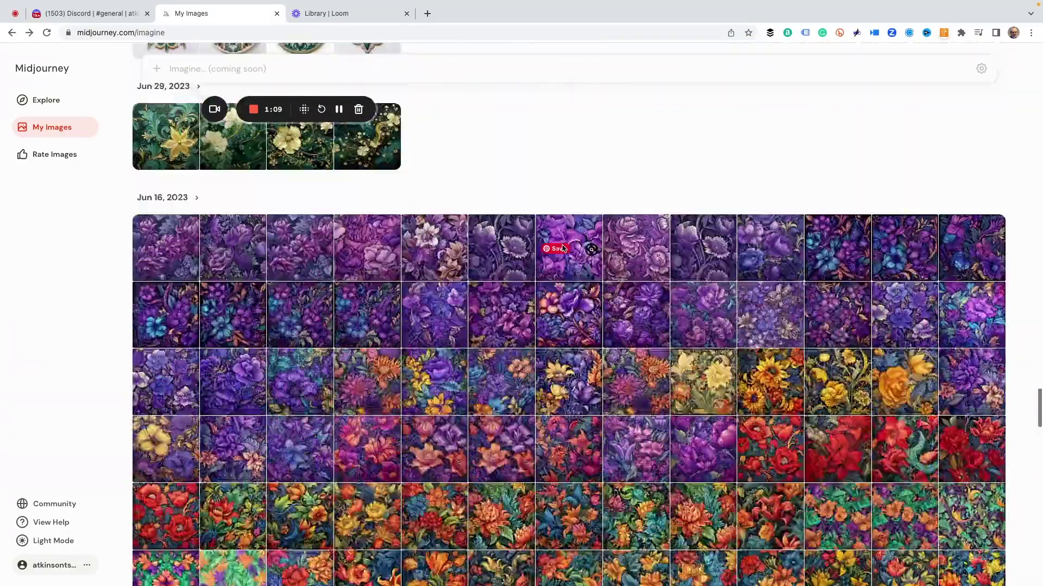
{"action": "scroll", "coordinate": [580, 258], "scroll_direction": "down", "scroll_amount": 15}
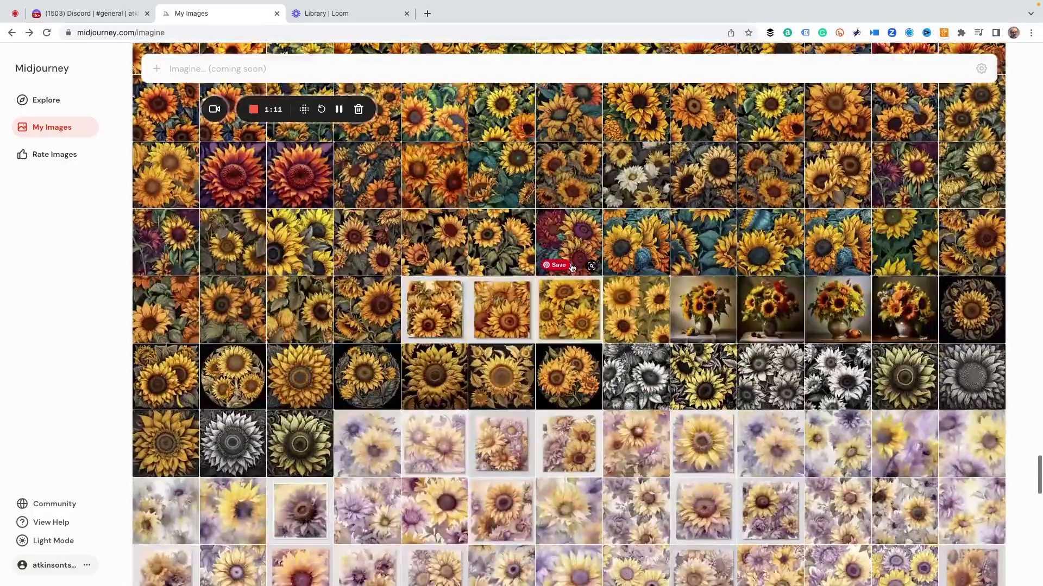
{"action": "scroll", "coordinate": [572, 266], "scroll_direction": "down", "scroll_amount": 7}
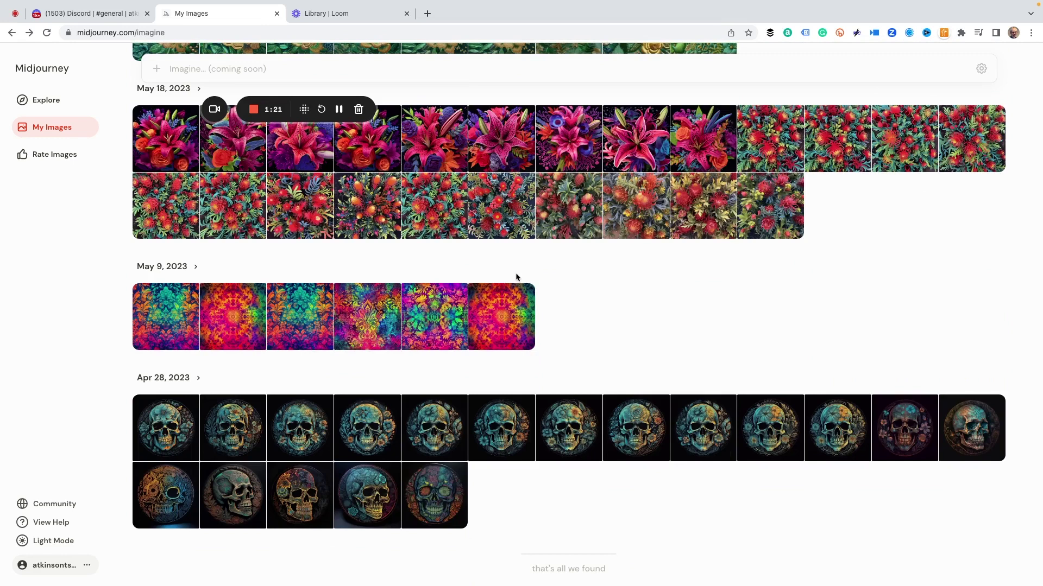
Open the first neon floral image from May 9, 2023 and copy its prompt text.
{"action": "left_click", "coordinate": [159, 315]}
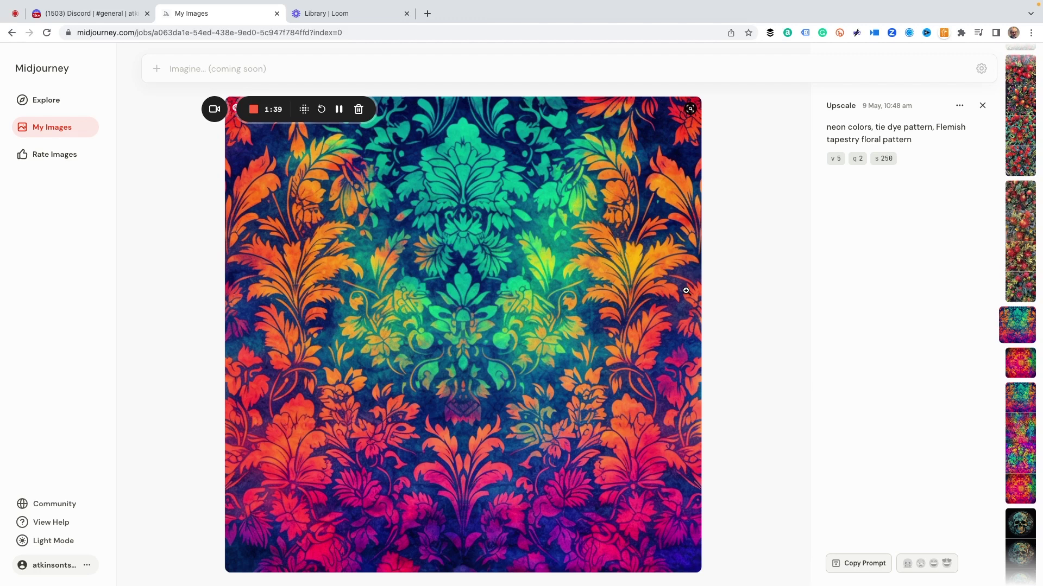
{"action": "left_click_drag", "start_coordinate": [914, 140], "coordinate": [823, 133]}
{"action": "key", "text": "super+c"}
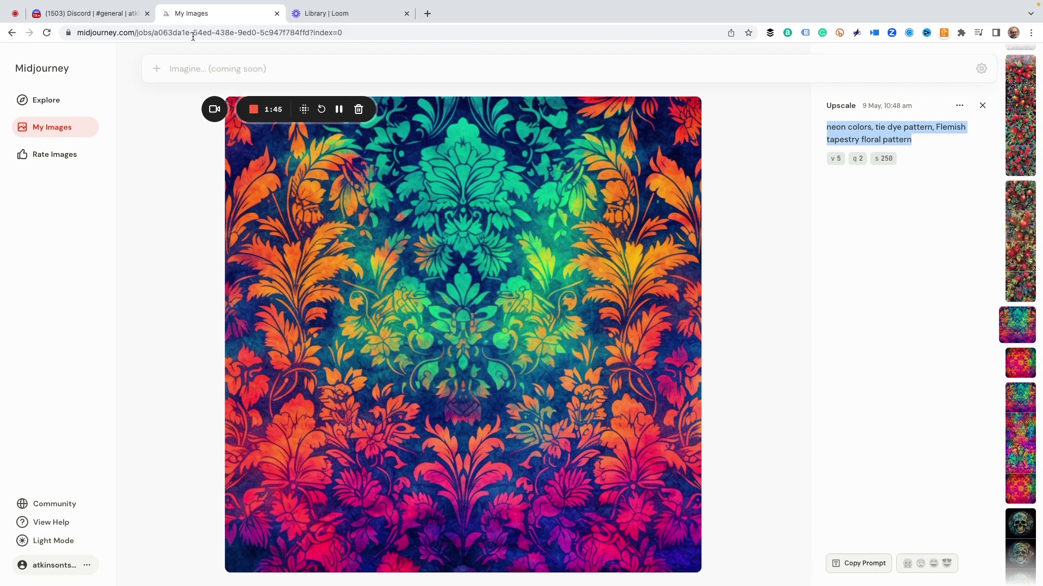
Switch to Discord and send the /tune command with the prompt "neon colors, tie dye pattern, Flemish tapestry floral pattern".
{"action": "left_click", "coordinate": [91, 13]}
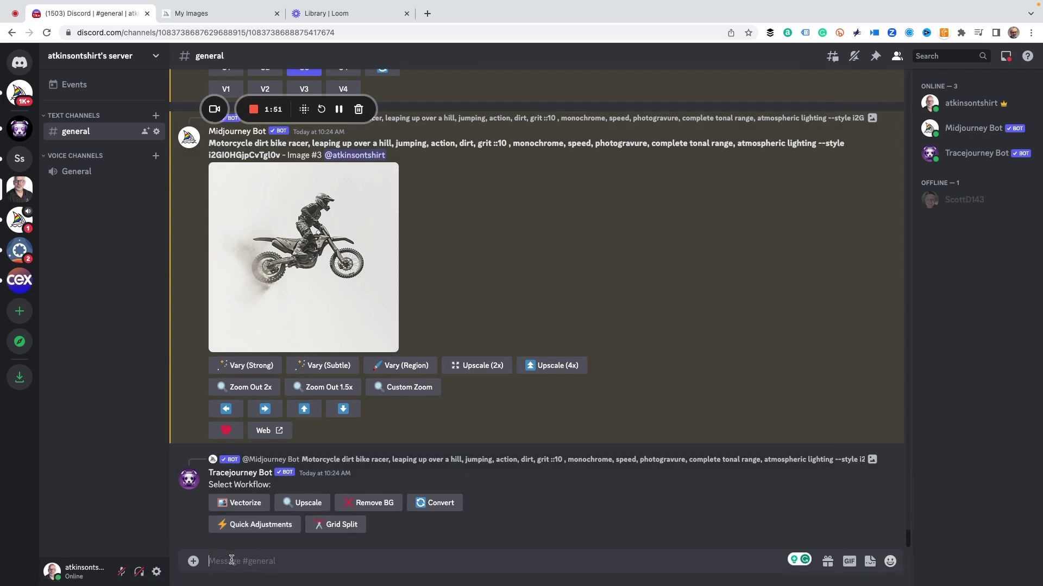
{"action": "type", "text": "/tune"}
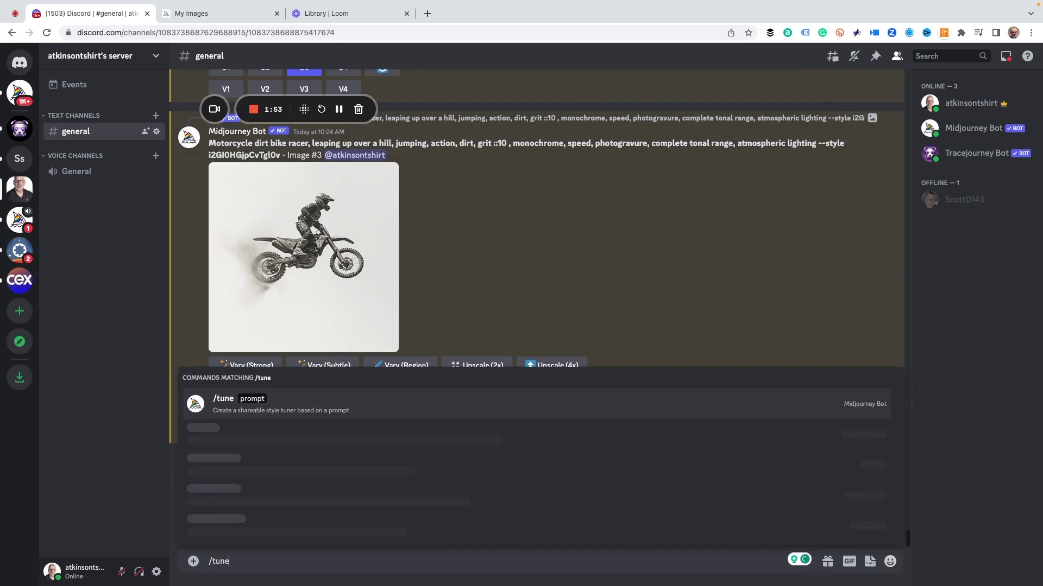
{"action": "key", "text": "Return"}
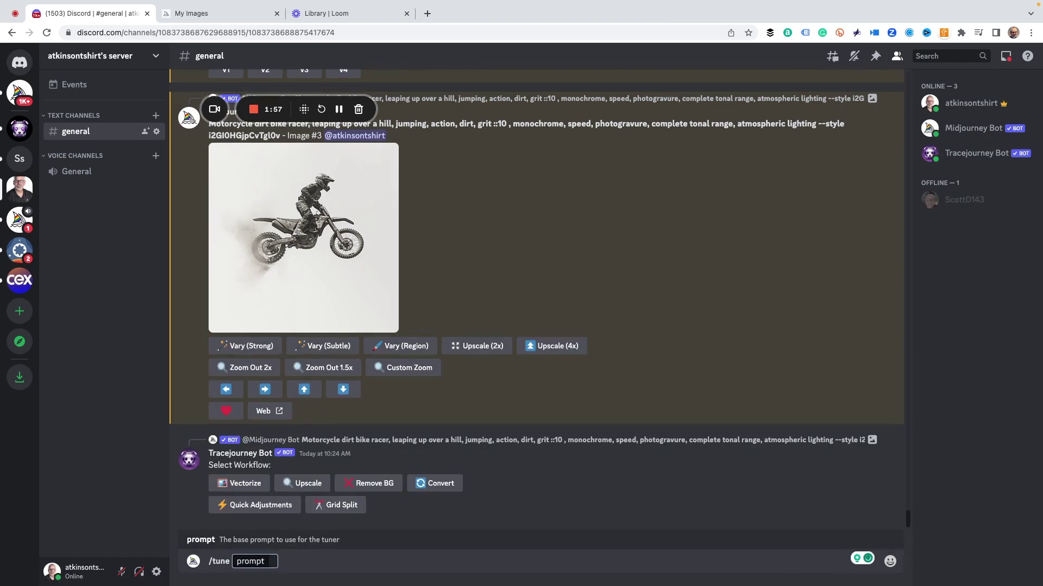
{"action": "key", "text": "super+v"}
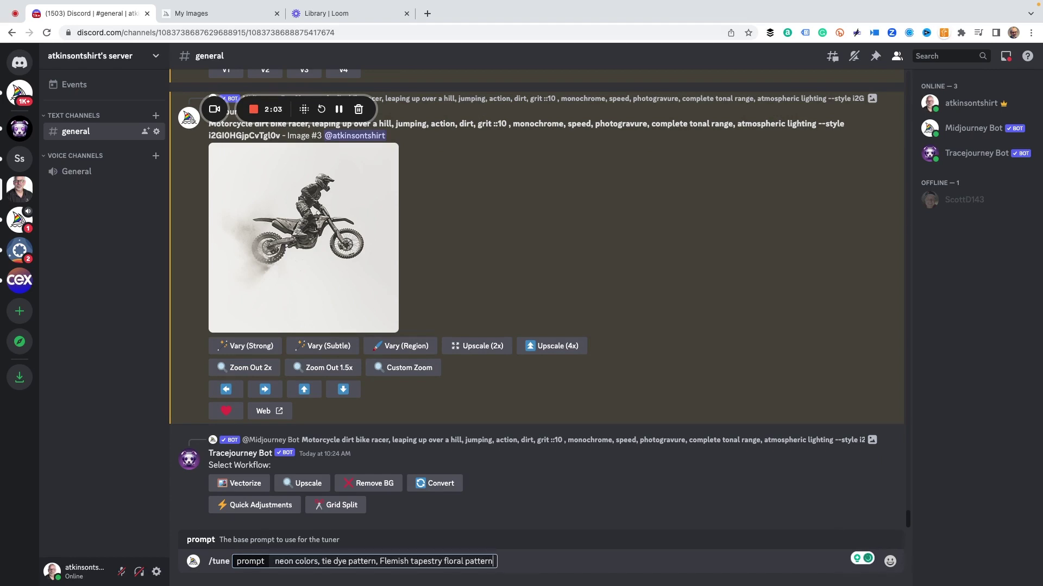
{"action": "key", "text": "Return"}
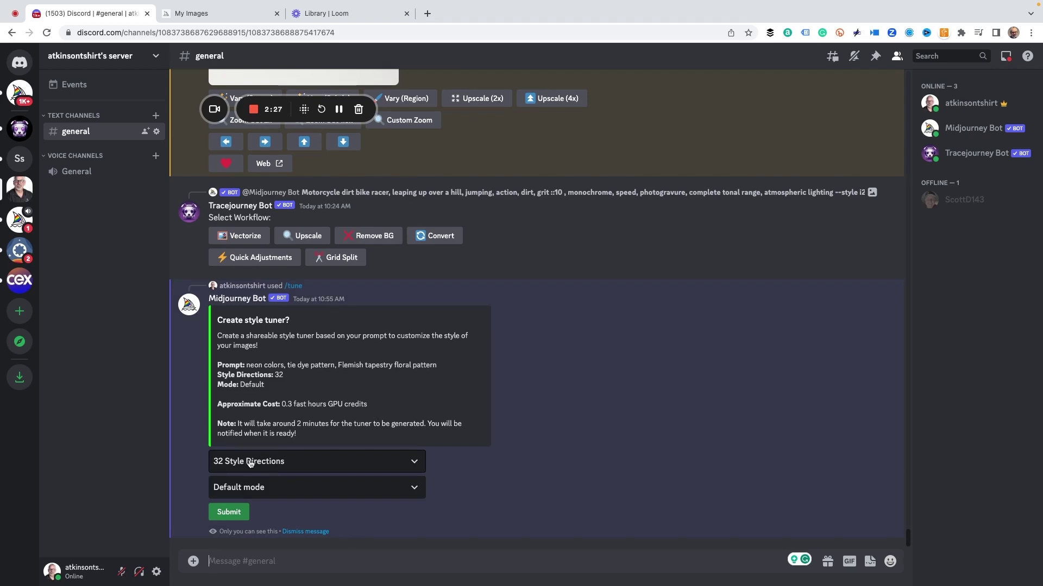
Keep 32 style directions and Default mode for the style tuner, then submit the request and confirm its GPU credit cost.
{"action": "left_click", "coordinate": [413, 462]}
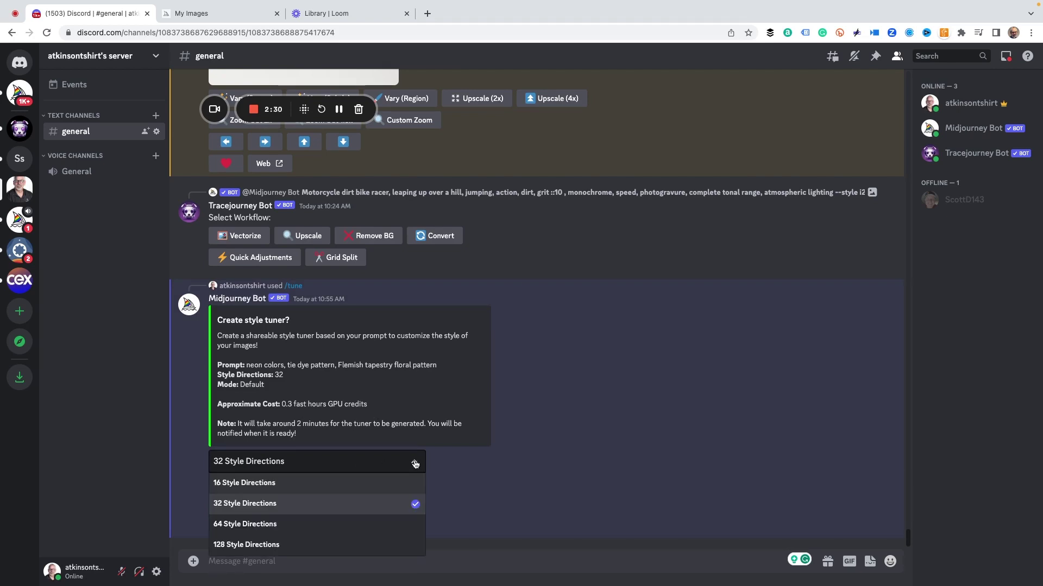
{"action": "left_click", "coordinate": [246, 504]}
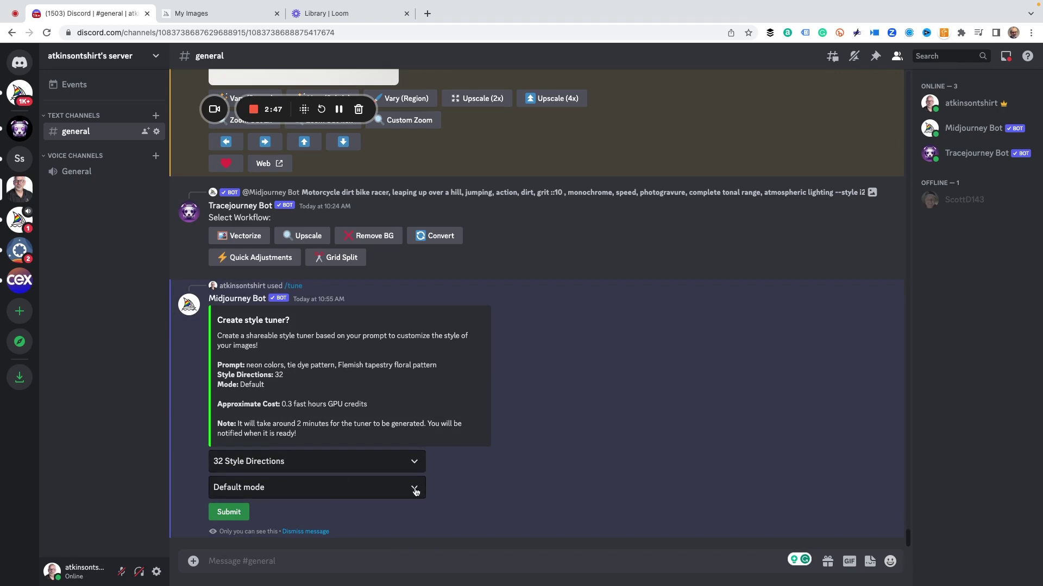
{"action": "left_click", "coordinate": [326, 492]}
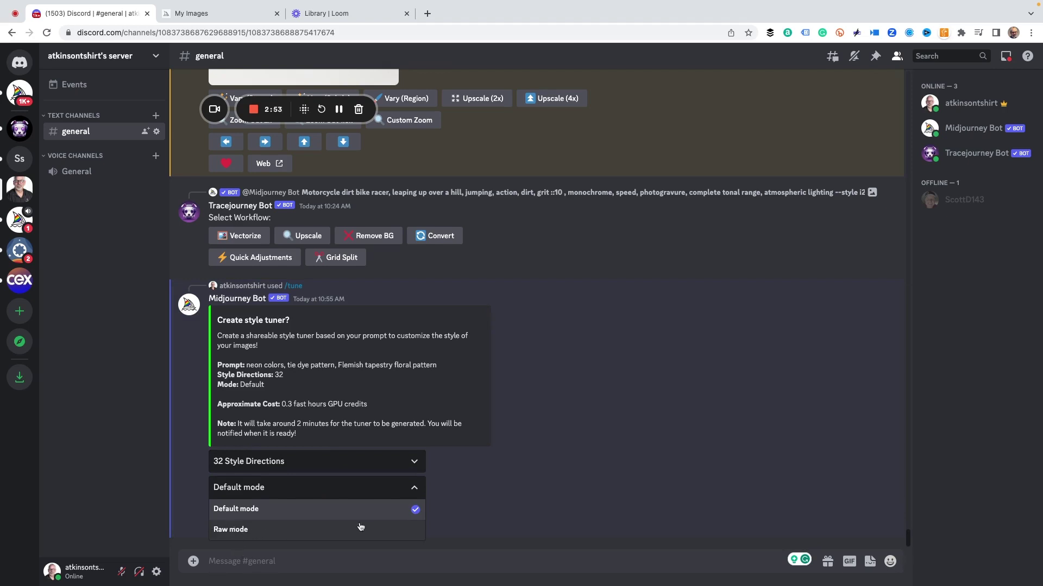
{"action": "left_click", "coordinate": [319, 511]}
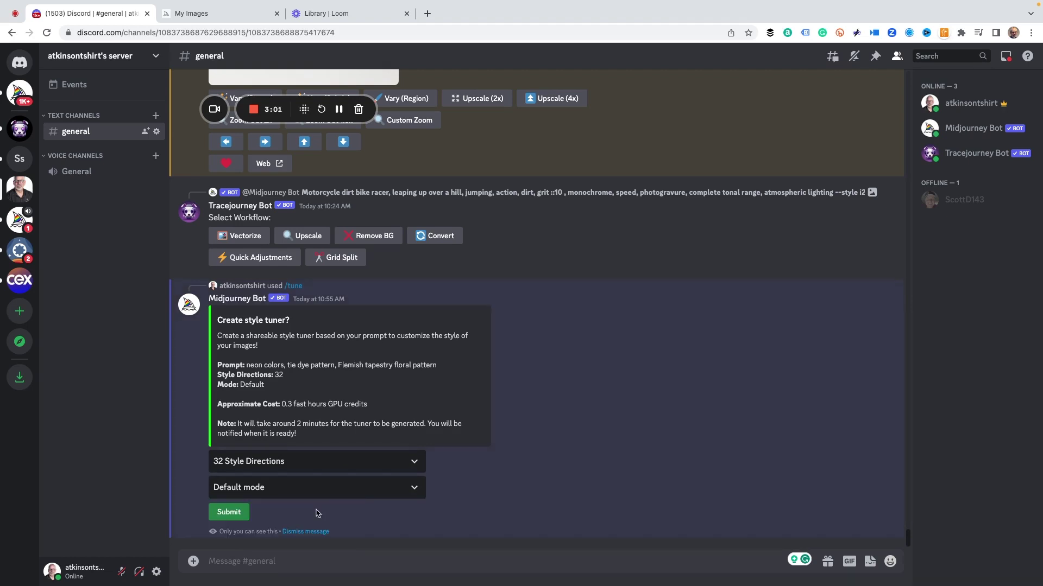
{"action": "left_click", "coordinate": [227, 513]}
{"action": "left_click", "coordinate": [227, 513]}
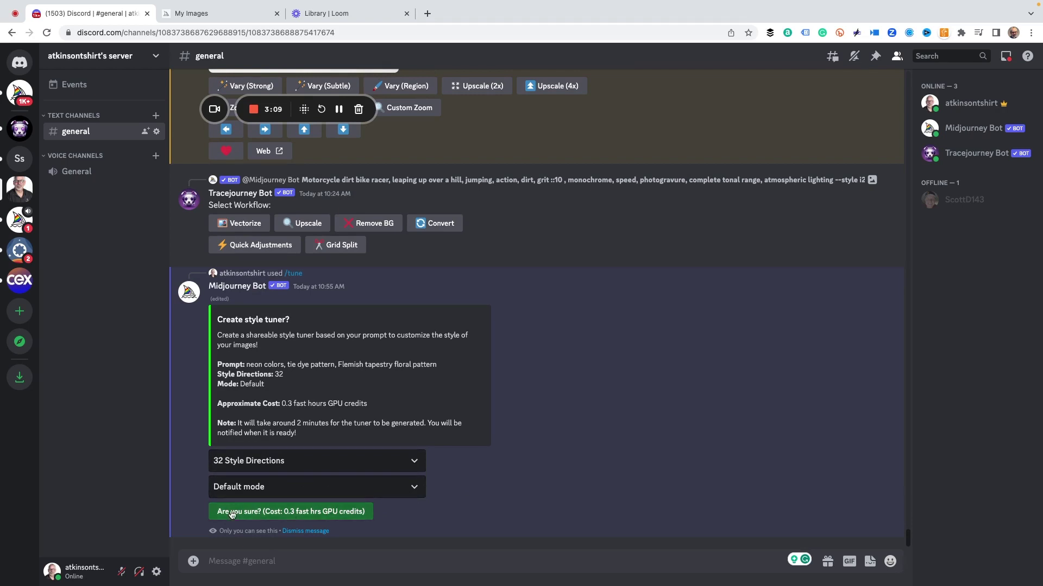
{"action": "left_click", "coordinate": [293, 513]}
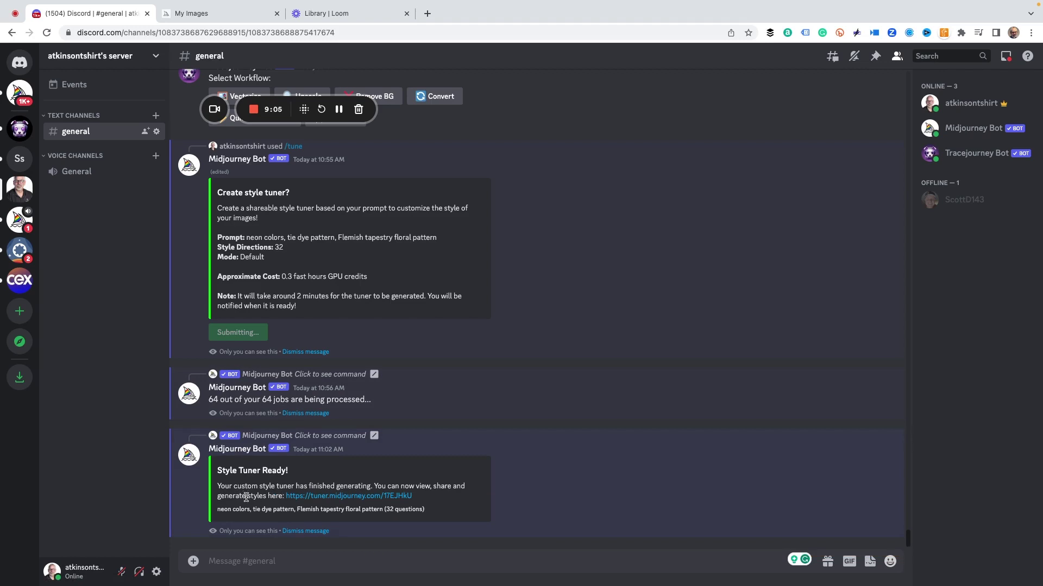
Open the finished style tuner from the bot's message and review its directions down to the first comparison row.
{"action": "left_click", "coordinate": [319, 496]}
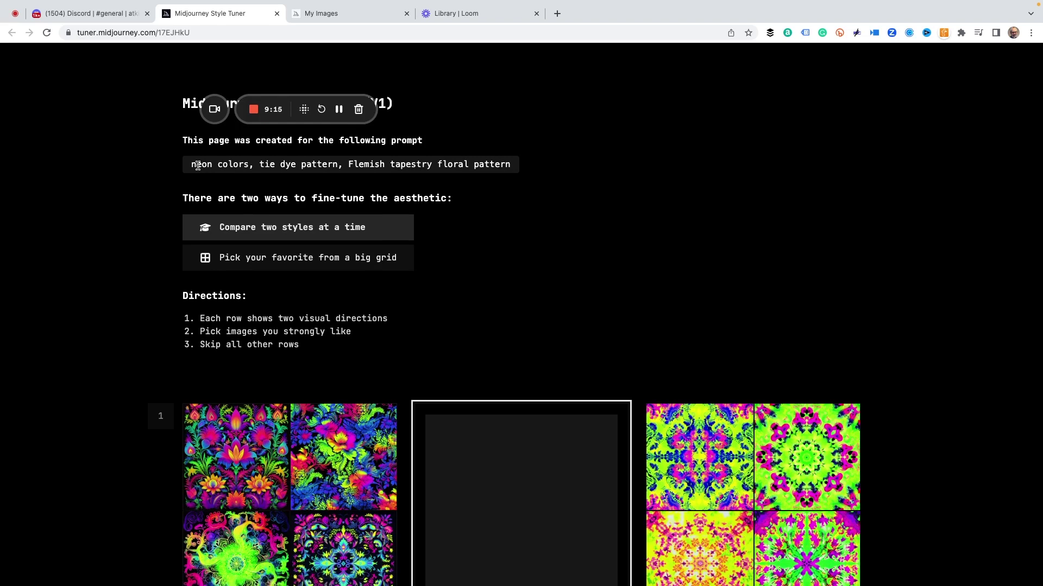
{"action": "scroll", "coordinate": [251, 239], "scroll_direction": "down", "scroll_amount": 1}
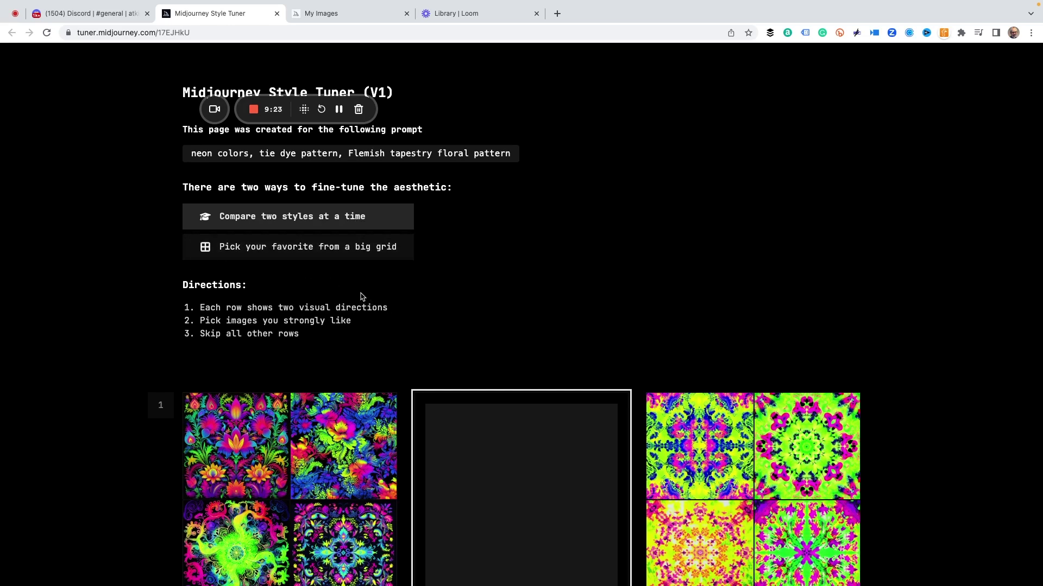
{"action": "scroll", "coordinate": [357, 293], "scroll_direction": "down", "scroll_amount": 1}
{"action": "scroll", "coordinate": [357, 293], "scroll_direction": "down", "scroll_amount": 3}
{"action": "scroll", "coordinate": [355, 296], "scroll_direction": "down", "scroll_amount": 2}
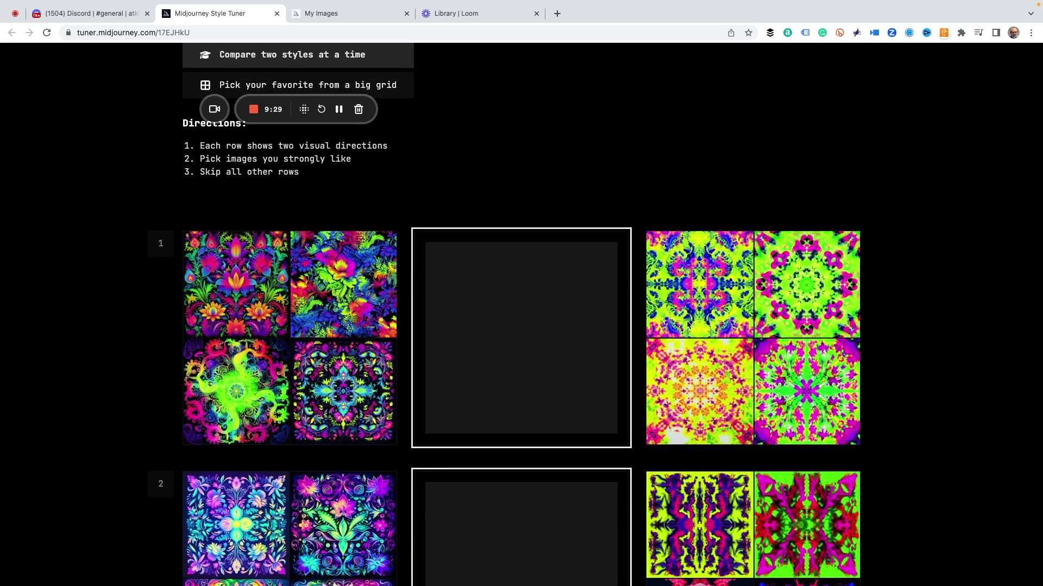
Pick the yellow-green kaleidoscopic set in row 1, the purple-teal floral set in row 2 and the dark skull set in row 3.
{"action": "left_click", "coordinate": [723, 326]}
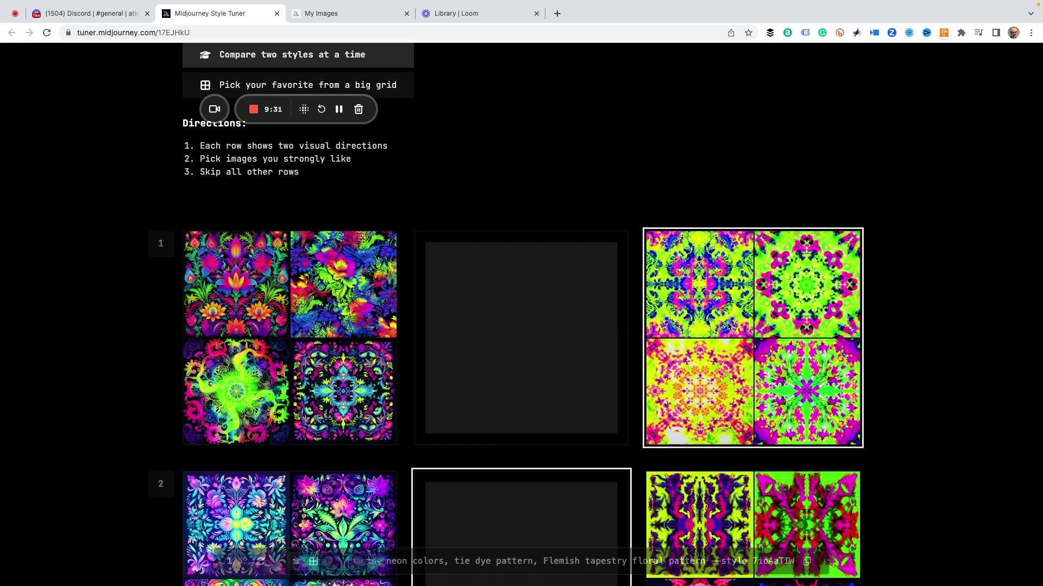
{"action": "scroll", "coordinate": [593, 319], "scroll_direction": "down", "scroll_amount": 4}
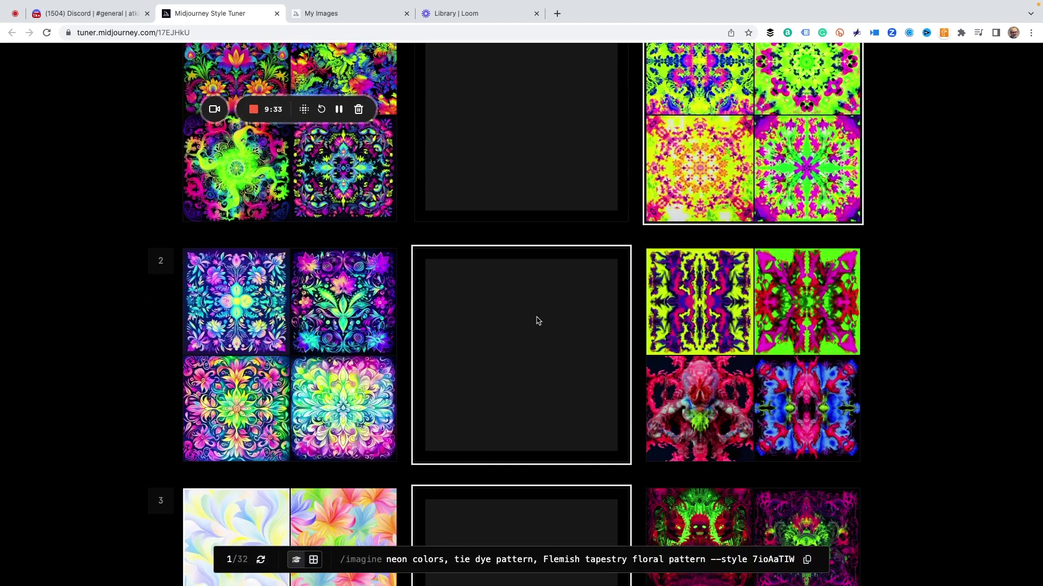
{"action": "left_click", "coordinate": [229, 372]}
{"action": "scroll", "coordinate": [442, 332], "scroll_direction": "down", "scroll_amount": 5}
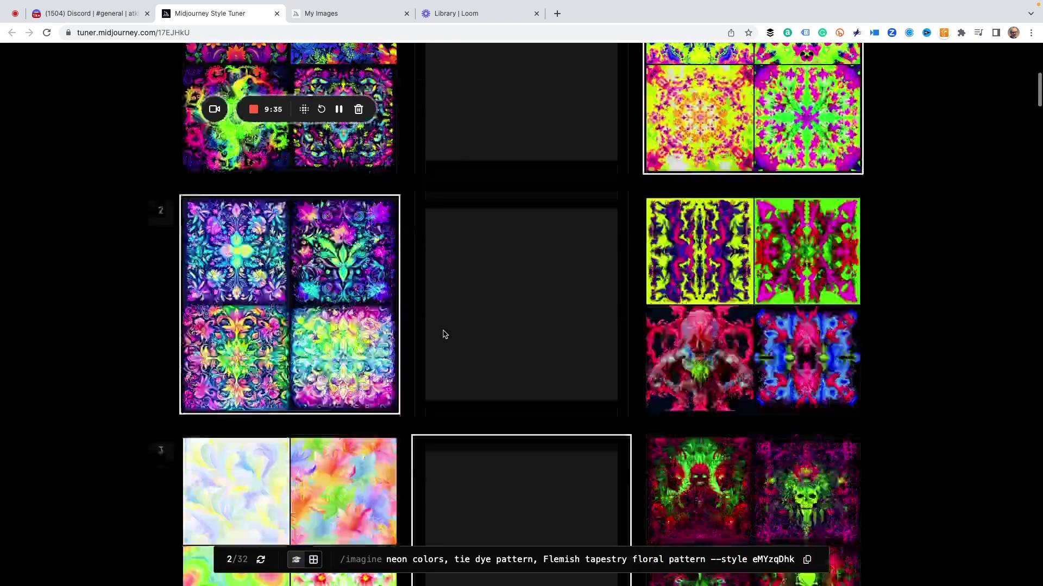
{"action": "left_click", "coordinate": [747, 329]}
Pick the yellow-orange set in row 4, the blue-magenta set in row 5 and the bright folk-floral set in row 6.
{"action": "scroll", "coordinate": [574, 319], "scroll_direction": "down", "scroll_amount": 5}
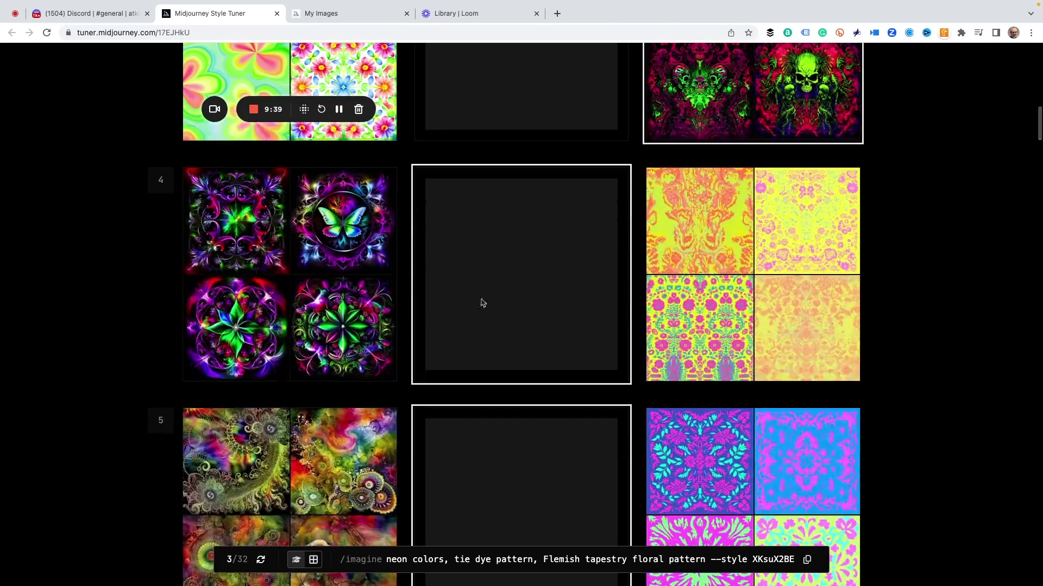
{"action": "left_click", "coordinate": [749, 292]}
{"action": "scroll", "coordinate": [480, 291], "scroll_direction": "down", "scroll_amount": 4}
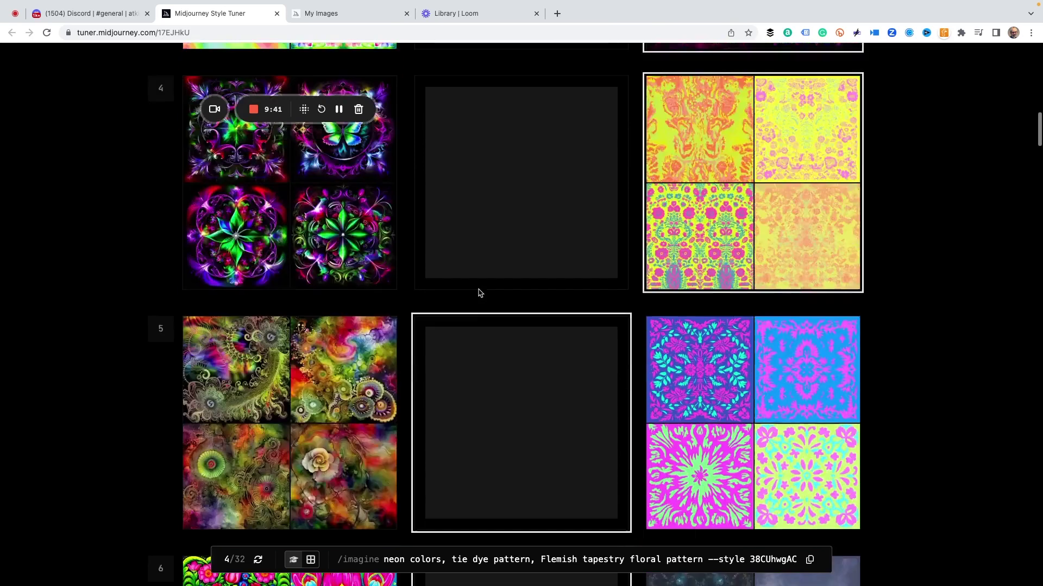
{"action": "left_click", "coordinate": [672, 290]}
{"action": "scroll", "coordinate": [453, 288], "scroll_direction": "down", "scroll_amount": 5}
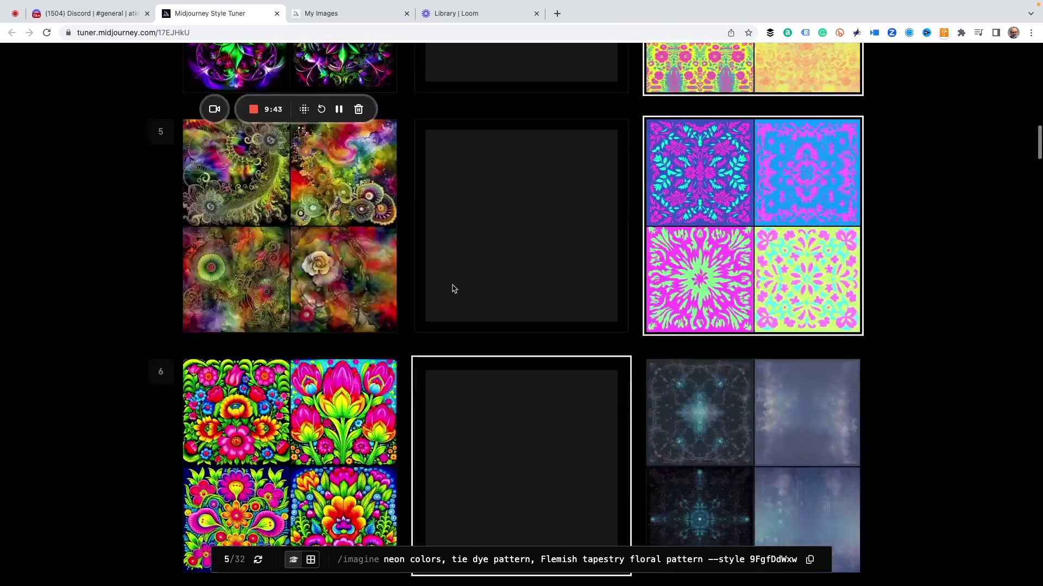
{"action": "left_click", "coordinate": [308, 286]}
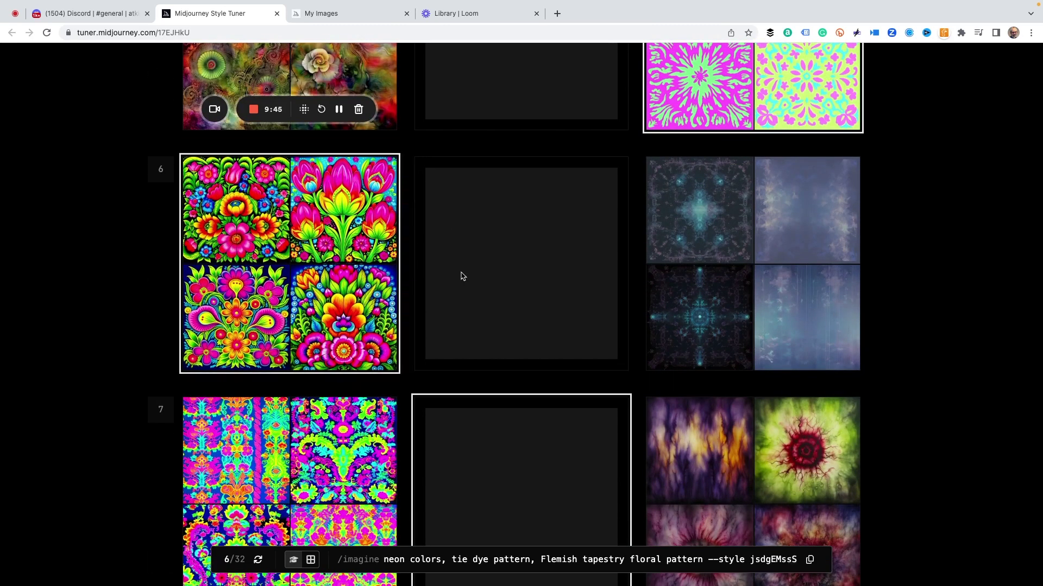
Pick the neon damask set in row 7, the rainbow scrolls on black in row 8 and the green-purple fractal set in row 9.
{"action": "scroll", "coordinate": [461, 275], "scroll_direction": "down", "scroll_amount": 4}
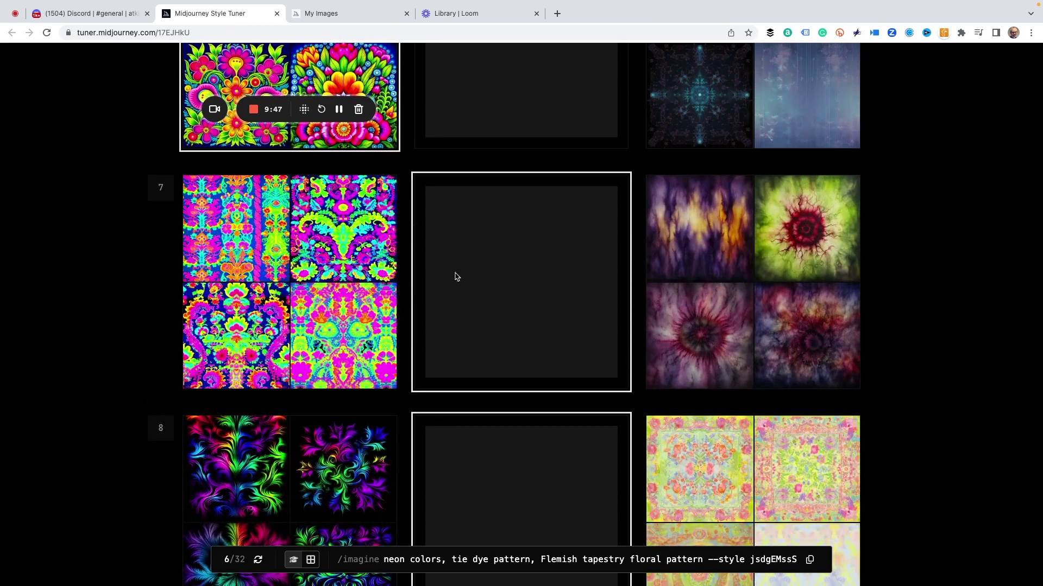
{"action": "left_click", "coordinate": [345, 278]}
{"action": "scroll", "coordinate": [505, 275], "scroll_direction": "down", "scroll_amount": 4}
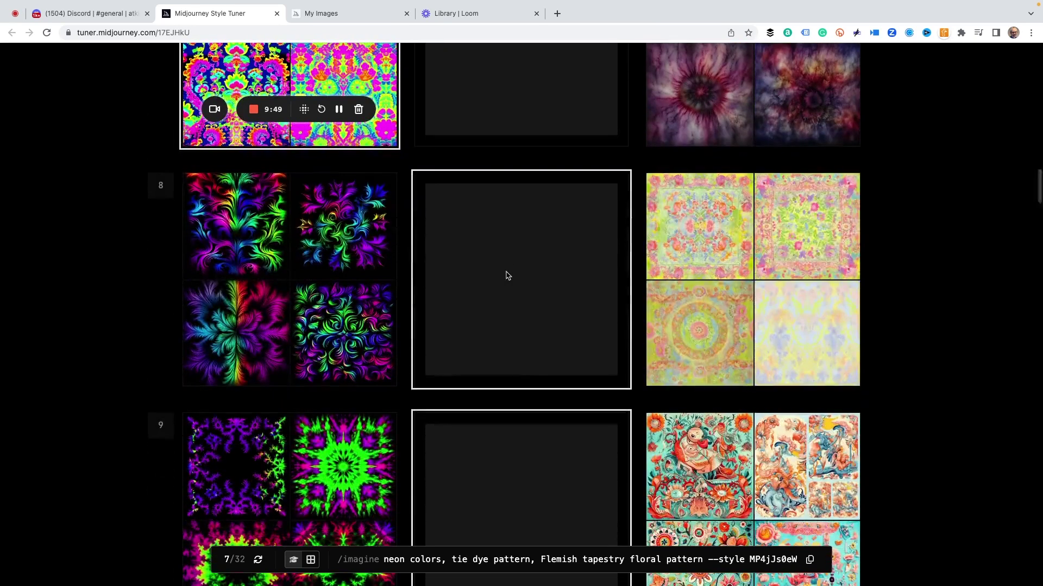
{"action": "left_click", "coordinate": [350, 277]}
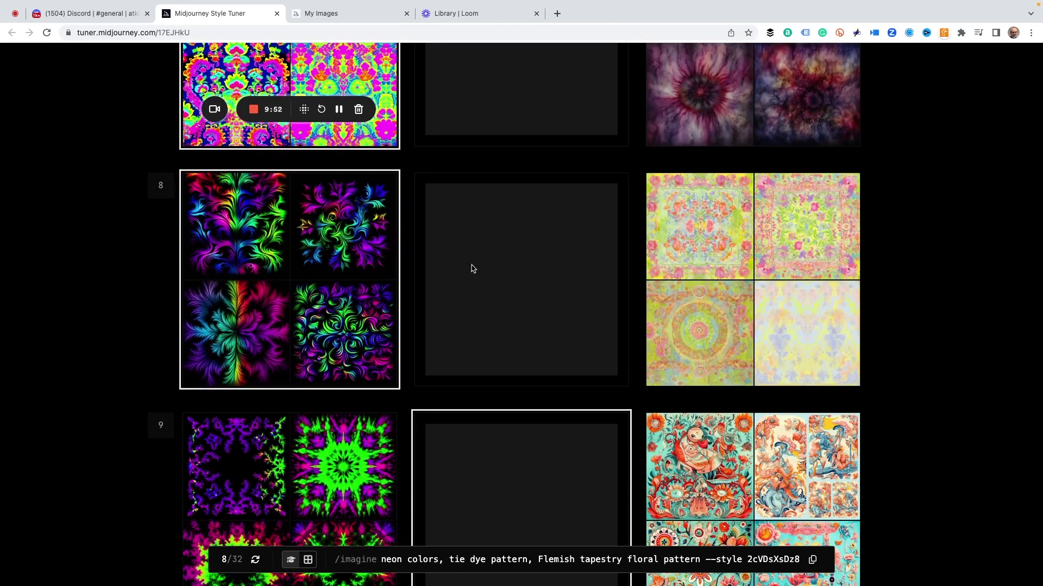
{"action": "scroll", "coordinate": [554, 266], "scroll_direction": "down", "scroll_amount": 3}
{"action": "left_click", "coordinate": [317, 352]}
{"action": "scroll", "coordinate": [494, 309], "scroll_direction": "down", "scroll_amount": 3}
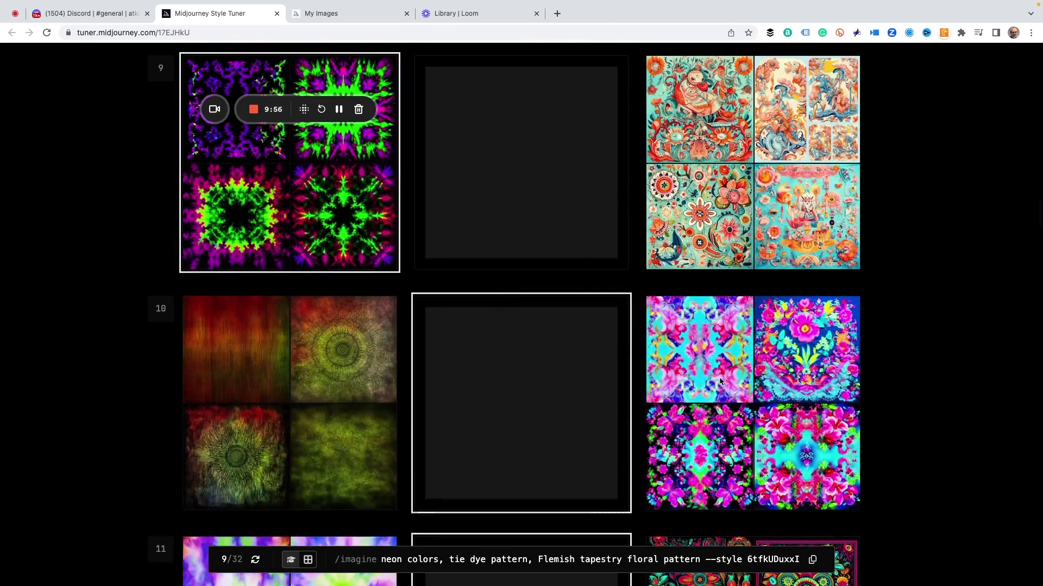
Pick the pink-turquoise floral set in row 10, the red-teal folk-floral set in row 11 and the rainbow scrollwork set in row 12.
{"action": "left_click", "coordinate": [687, 378]}
{"action": "scroll", "coordinate": [508, 359], "scroll_direction": "down", "scroll_amount": 7}
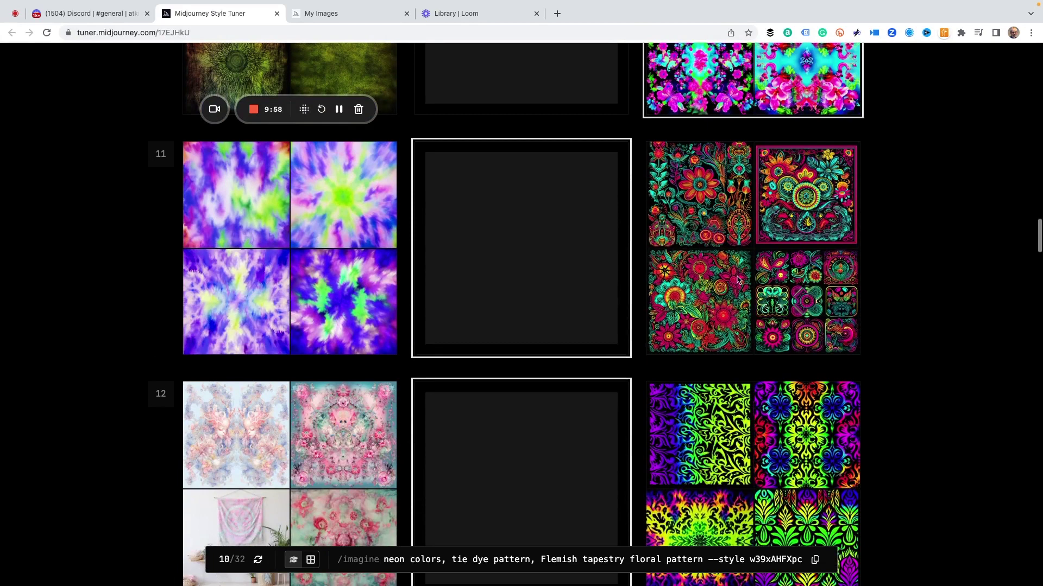
{"action": "left_click", "coordinate": [738, 280]}
{"action": "scroll", "coordinate": [505, 282], "scroll_direction": "down", "scroll_amount": 4}
{"action": "key", "text": "Right"}
Pick the blue-magenta set in row 13, the rainbow flowers on black in row 14 and the neon damask set in row 15.
{"action": "scroll", "coordinate": [493, 272], "scroll_direction": "down", "scroll_amount": 4}
{"action": "left_click", "coordinate": [707, 275]}
{"action": "scroll", "coordinate": [467, 272], "scroll_direction": "down", "scroll_amount": 4}
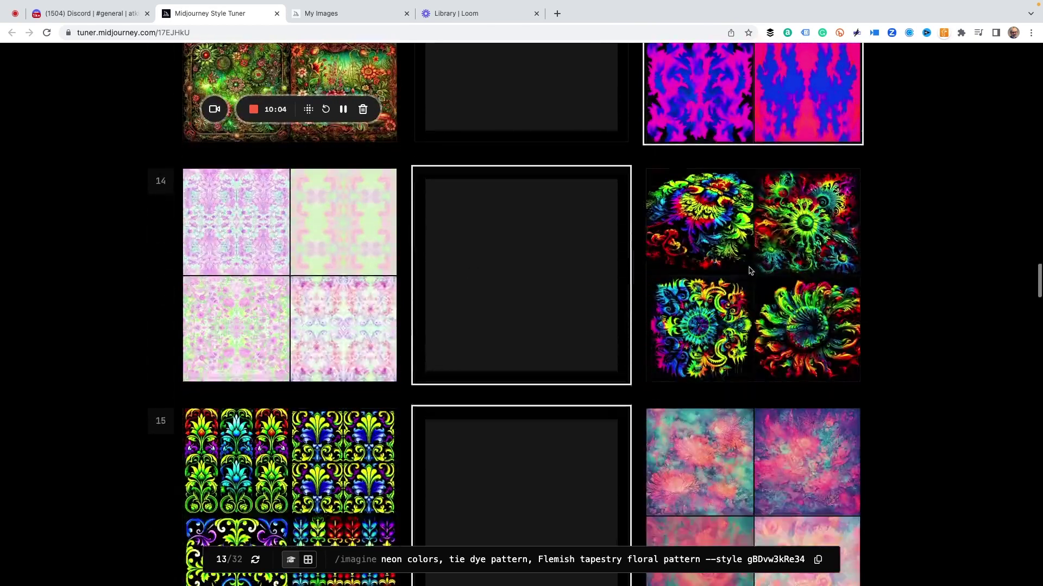
{"action": "left_click", "coordinate": [701, 271]}
{"action": "scroll", "coordinate": [495, 269], "scroll_direction": "down", "scroll_amount": 4}
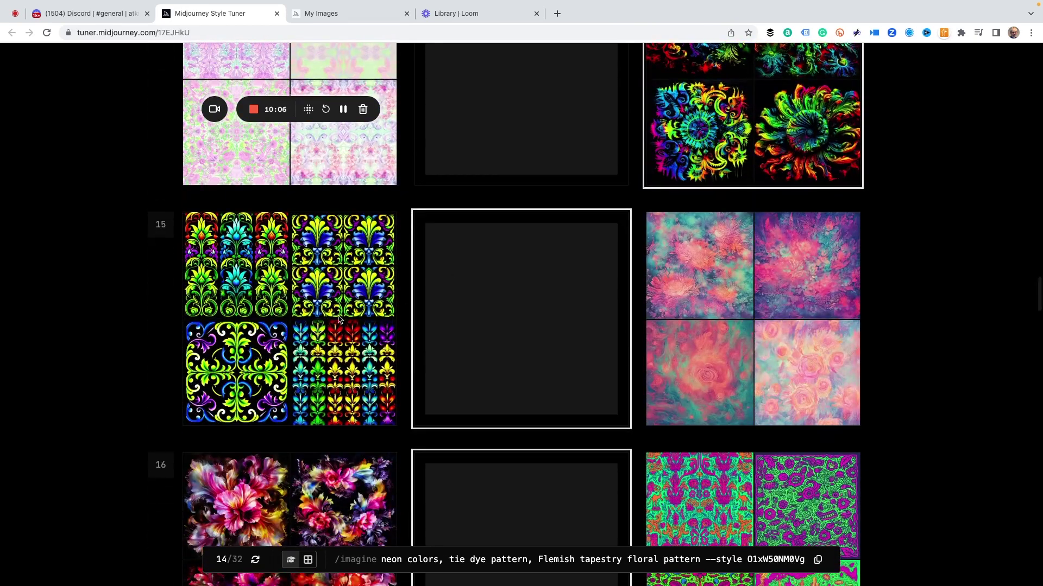
{"action": "key", "text": "Left"}
Pick the green-magenta set in row 16, the green-orange paisley floral set in row 17 and the glowing green-purple set in row 18.
{"action": "scroll", "coordinate": [554, 307], "scroll_direction": "down", "scroll_amount": 4}
{"action": "key", "text": "Right"}
{"action": "scroll", "coordinate": [486, 300], "scroll_direction": "down", "scroll_amount": 4}
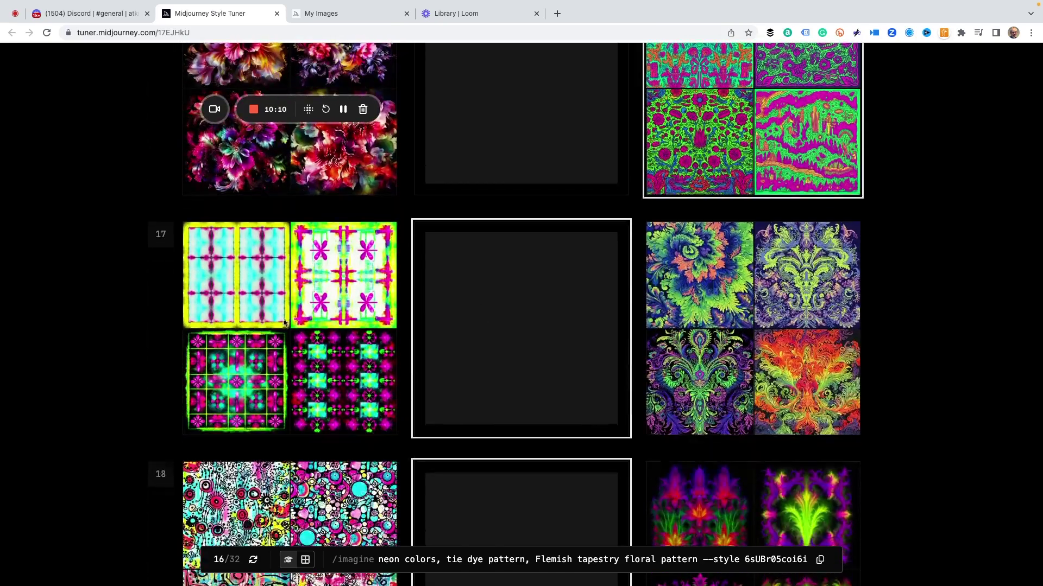
{"action": "key", "text": "Right"}
{"action": "scroll", "coordinate": [459, 314], "scroll_direction": "down", "scroll_amount": 5}
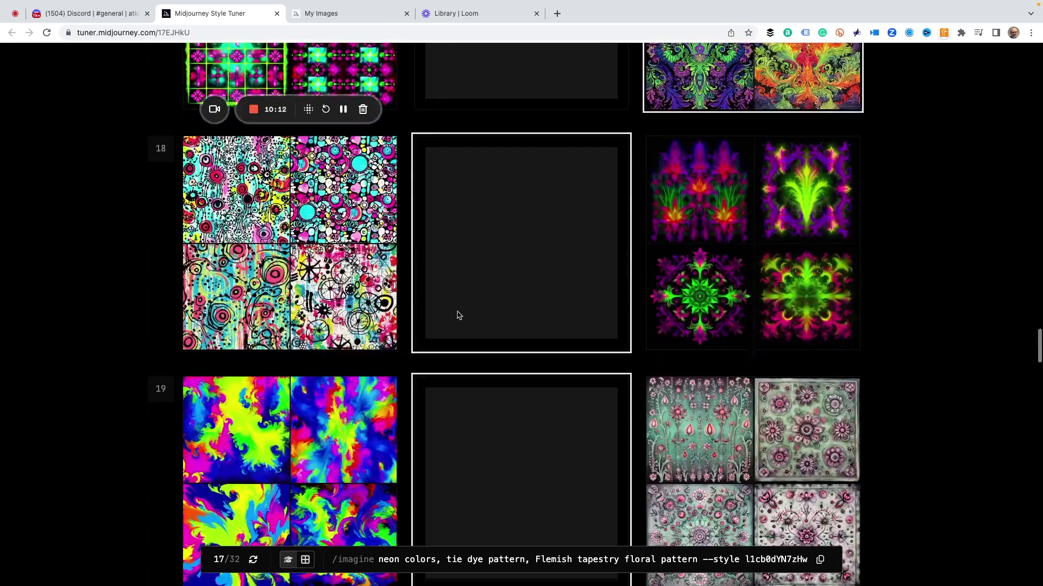
{"action": "key", "text": "Right"}
Pick the swirling neon paint set in row 19, the green-purple tie-dye set in row 20 and the neon tile mosaic set in row 21.
{"action": "scroll", "coordinate": [466, 279], "scroll_direction": "down", "scroll_amount": 4}
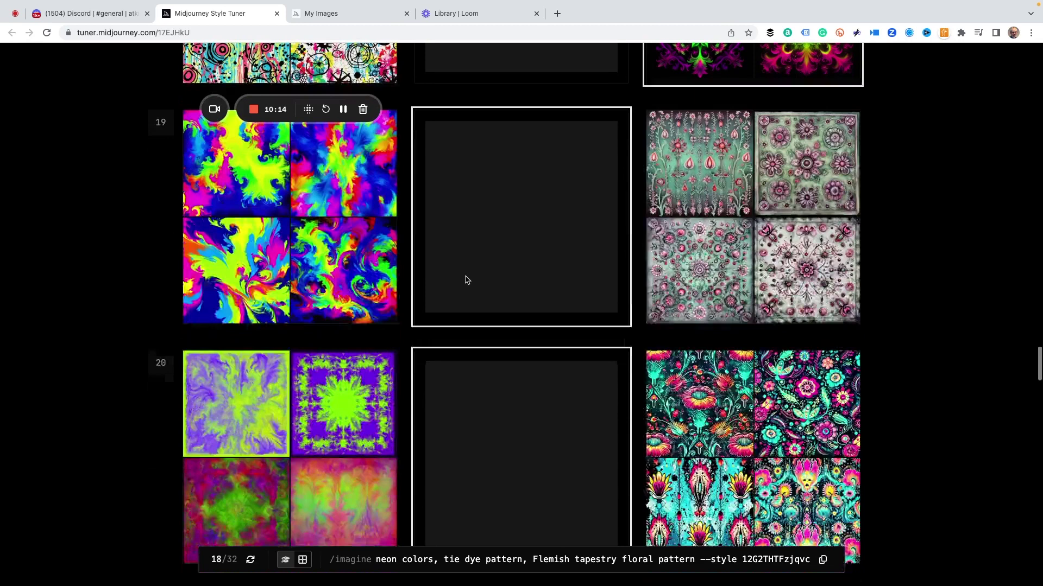
{"action": "key", "text": "Right"}
{"action": "scroll", "coordinate": [478, 253], "scroll_direction": "down", "scroll_amount": 4}
{"action": "left_click", "coordinate": [303, 249]}
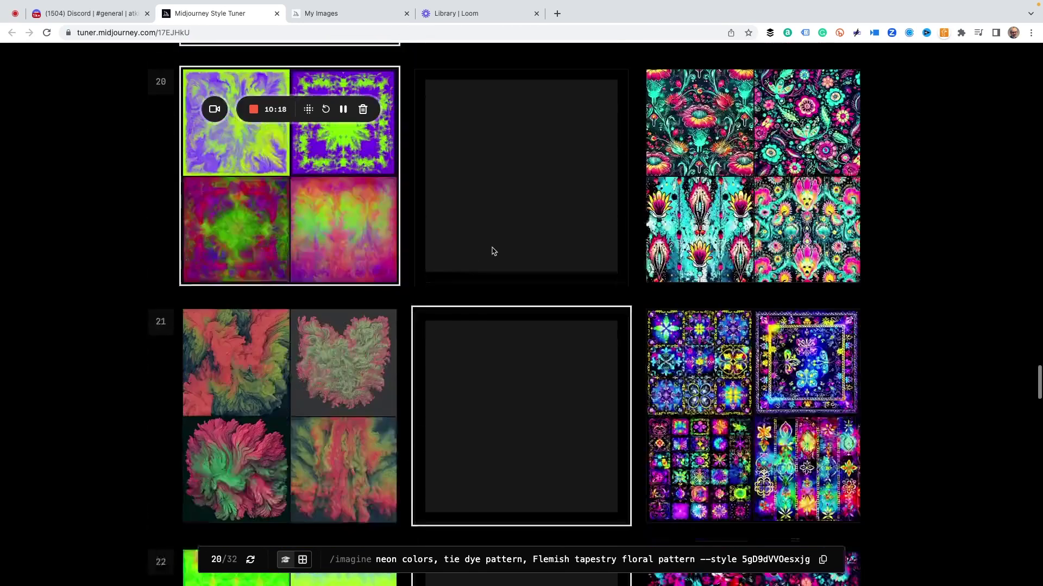
{"action": "scroll", "coordinate": [491, 249], "scroll_direction": "down", "scroll_amount": 4}
{"action": "left_click", "coordinate": [748, 260]}
Pick the dark pink-cyan floral set in row 22, the vivid multicolor floral set in row 23 and the neon folk-flower set in row 24.
{"action": "scroll", "coordinate": [447, 255], "scroll_direction": "down", "scroll_amount": 4}
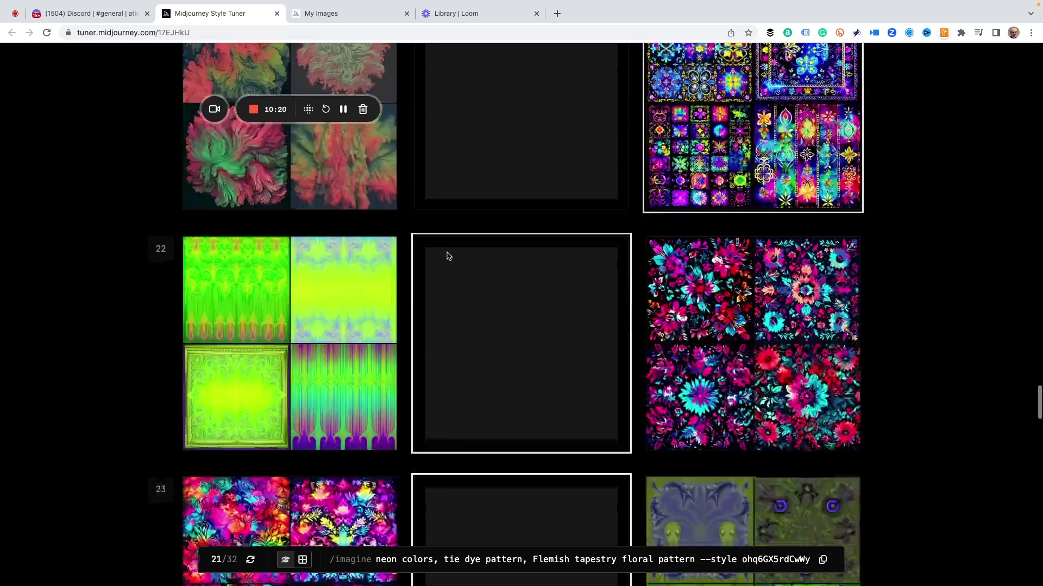
{"action": "left_click", "coordinate": [704, 253]}
{"action": "scroll", "coordinate": [442, 251], "scroll_direction": "down", "scroll_amount": 3}
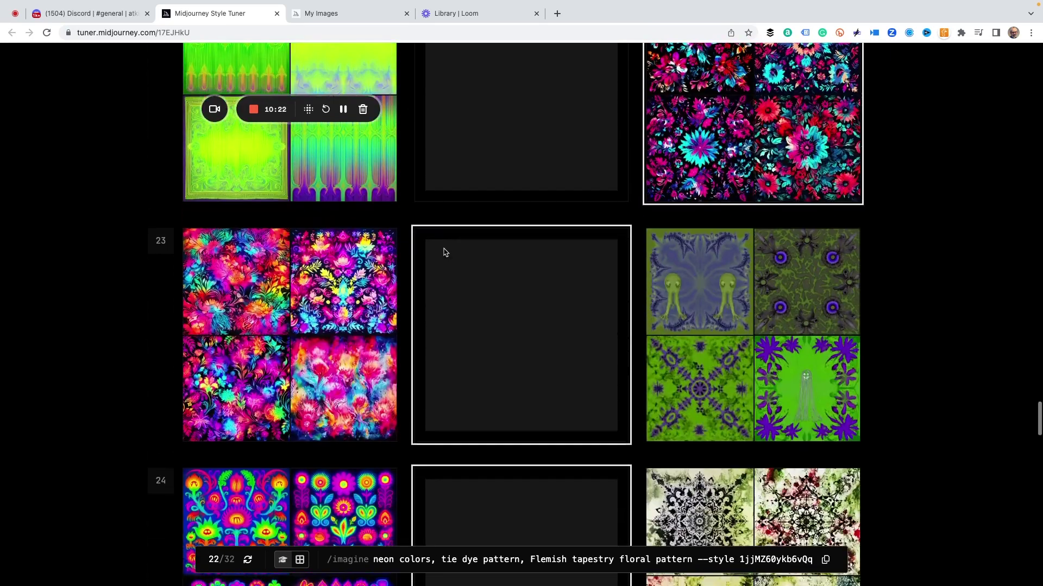
{"action": "left_click", "coordinate": [334, 327]}
{"action": "scroll", "coordinate": [504, 319], "scroll_direction": "down", "scroll_amount": 4}
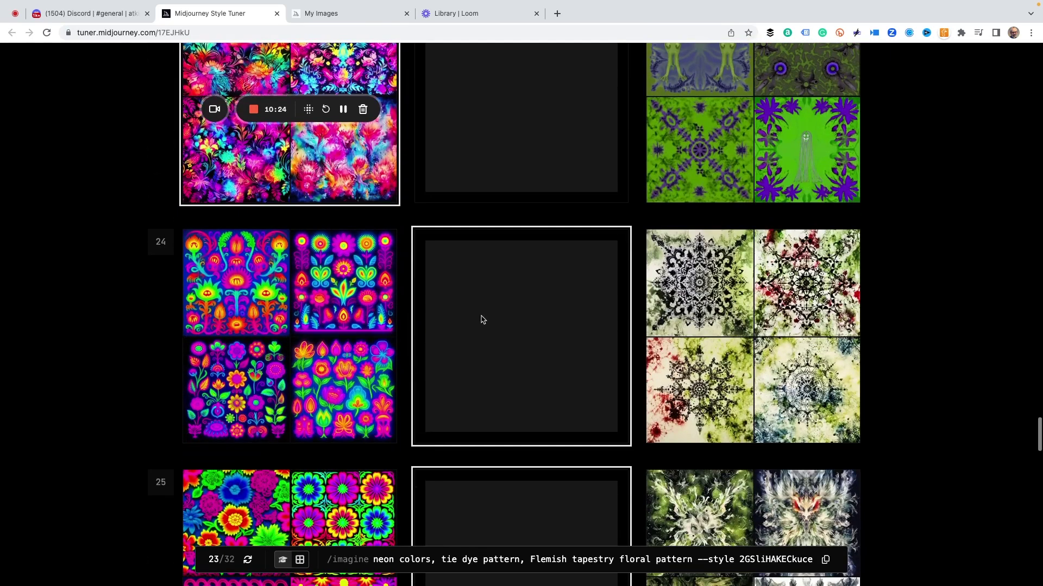
{"action": "left_click", "coordinate": [382, 326]}
Pick the bright neon flower set in row 25, the dark rainbow line-art floral set in row 26 and the green-orange plume set in row 27.
{"action": "scroll", "coordinate": [521, 309], "scroll_direction": "down", "scroll_amount": 4}
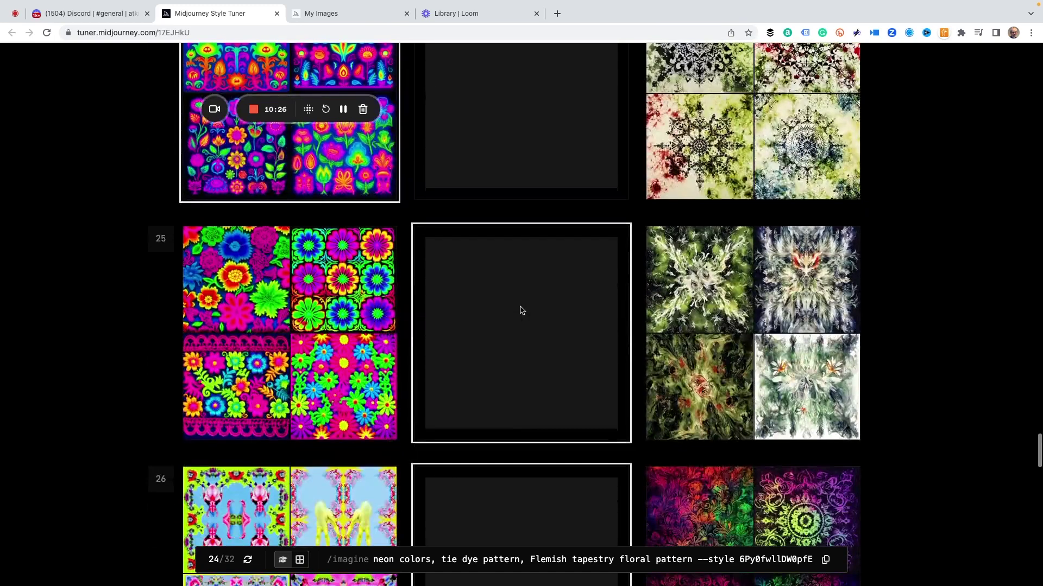
{"action": "left_click", "coordinate": [317, 319]}
{"action": "scroll", "coordinate": [503, 309], "scroll_direction": "down", "scroll_amount": 4}
{"action": "key", "text": "Right"}
{"action": "scroll", "coordinate": [495, 305], "scroll_direction": "down", "scroll_amount": 4}
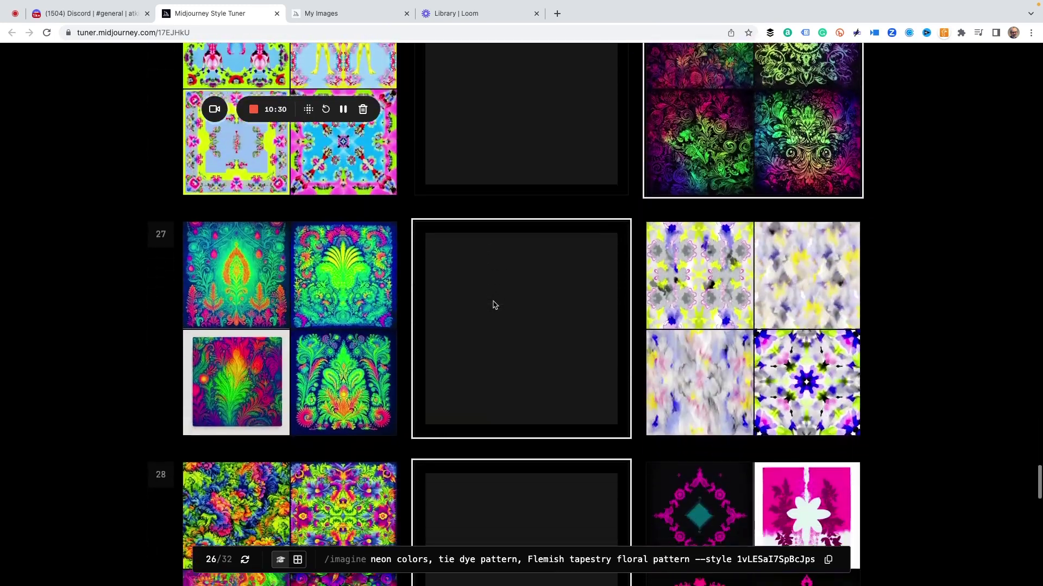
{"action": "left_click", "coordinate": [332, 309]}
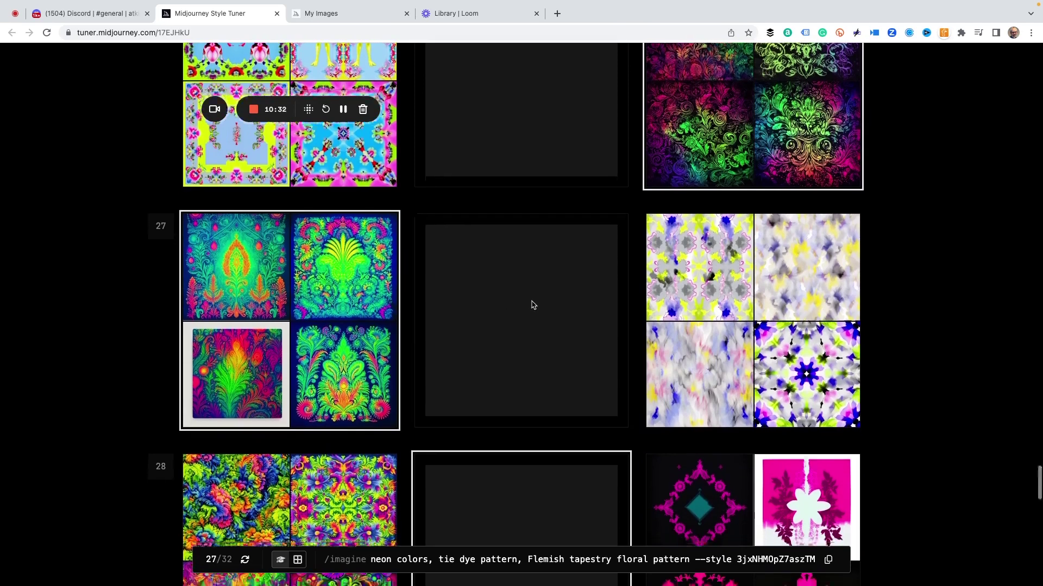
Pick the dense rainbow floral set in row 28, the colorful swirl-floral set in row 29 and the dark blacklight botanical set in row 30.
{"action": "scroll", "coordinate": [449, 328], "scroll_direction": "down", "scroll_amount": 3}
{"action": "left_click", "coordinate": [308, 354]}
{"action": "scroll", "coordinate": [523, 333], "scroll_direction": "down", "scroll_amount": 3}
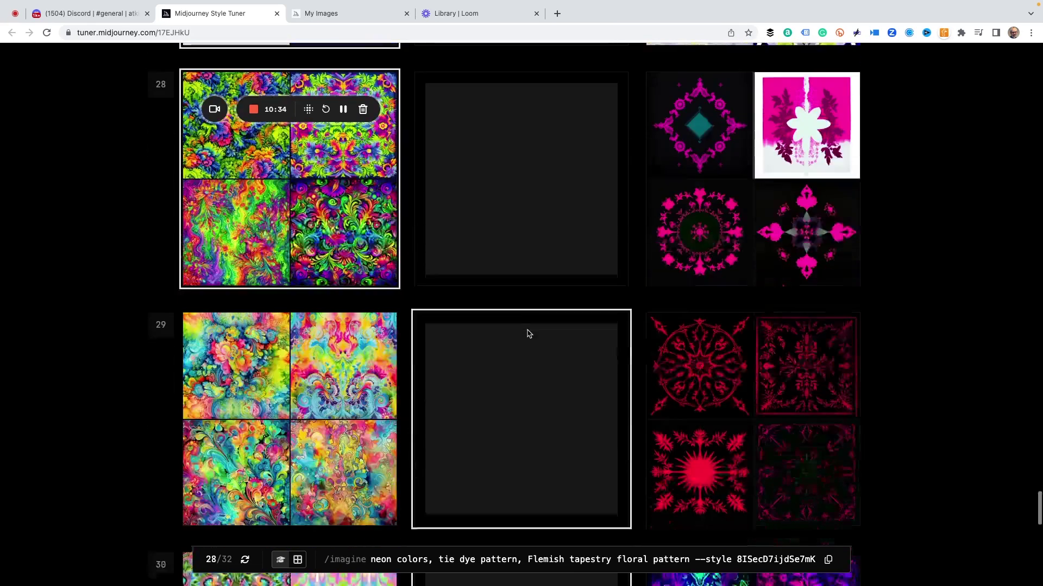
{"action": "left_click", "coordinate": [335, 352]}
{"action": "scroll", "coordinate": [498, 332], "scroll_direction": "down", "scroll_amount": 4}
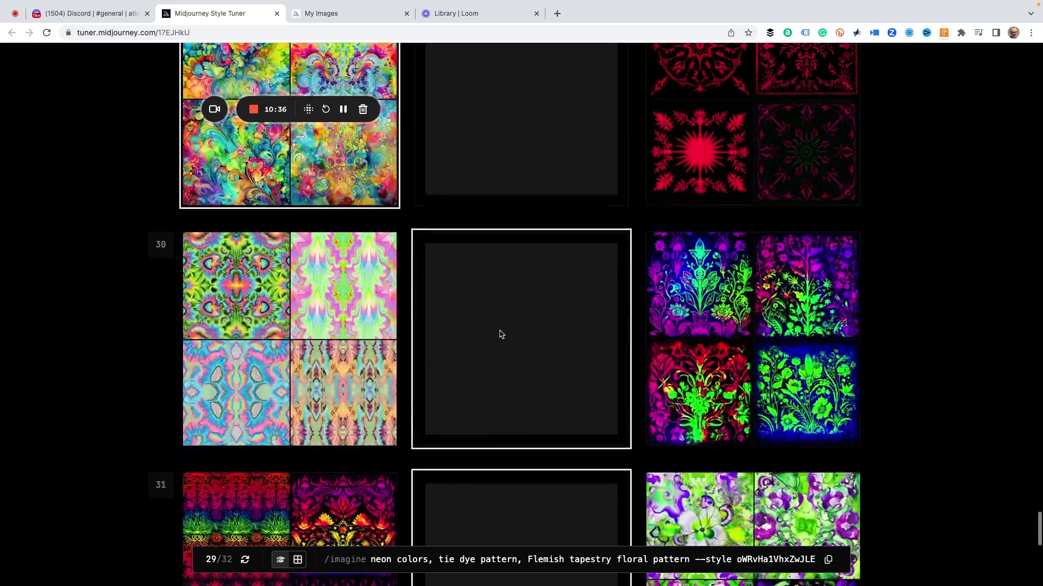
{"action": "left_click", "coordinate": [712, 335]}
Pick the red-rainbow banded set in row 31 and the purple-green set on black in row 32.
{"action": "scroll", "coordinate": [492, 328], "scroll_direction": "down", "scroll_amount": 5}
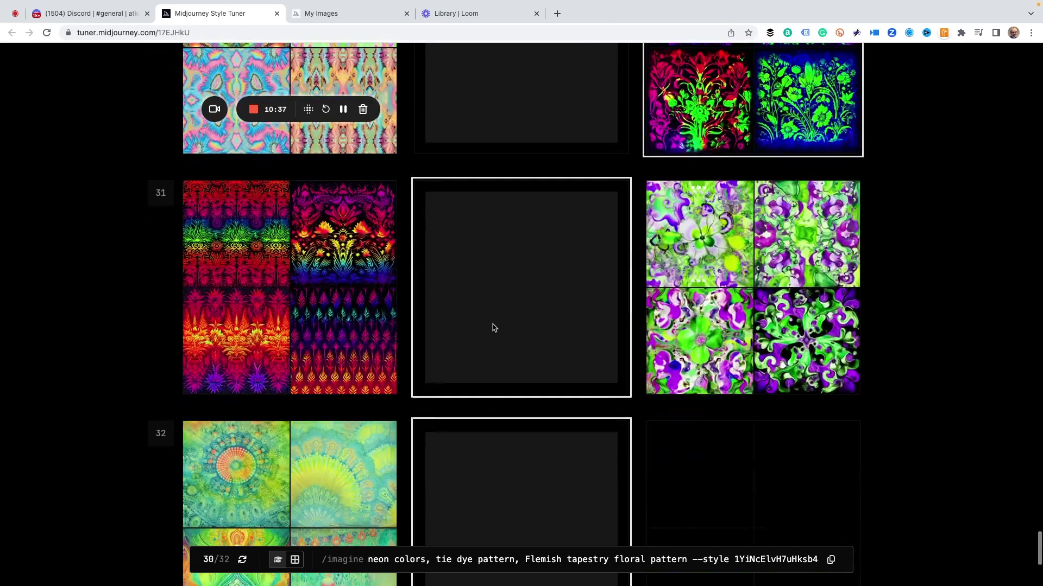
{"action": "left_click", "coordinate": [380, 320]}
{"action": "scroll", "coordinate": [495, 321], "scroll_direction": "down", "scroll_amount": 4}
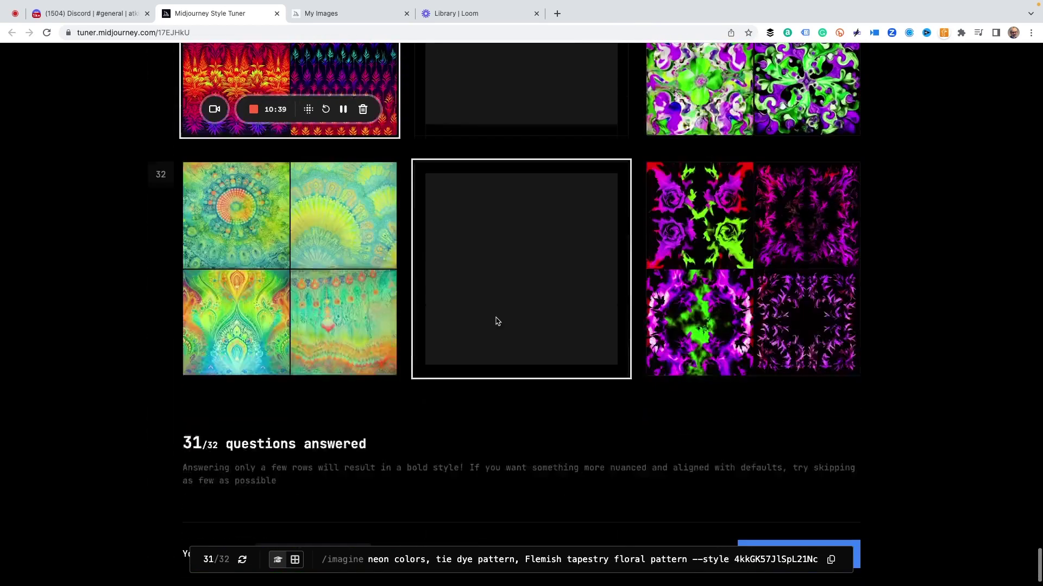
{"action": "left_click", "coordinate": [752, 307]}
Copy the tuner's full prompt ending in --style isw3YFN3ipW7fttY and run it with /imagine in the Discord general channel.
{"action": "scroll", "coordinate": [486, 304], "scroll_direction": "down", "scroll_amount": 1}
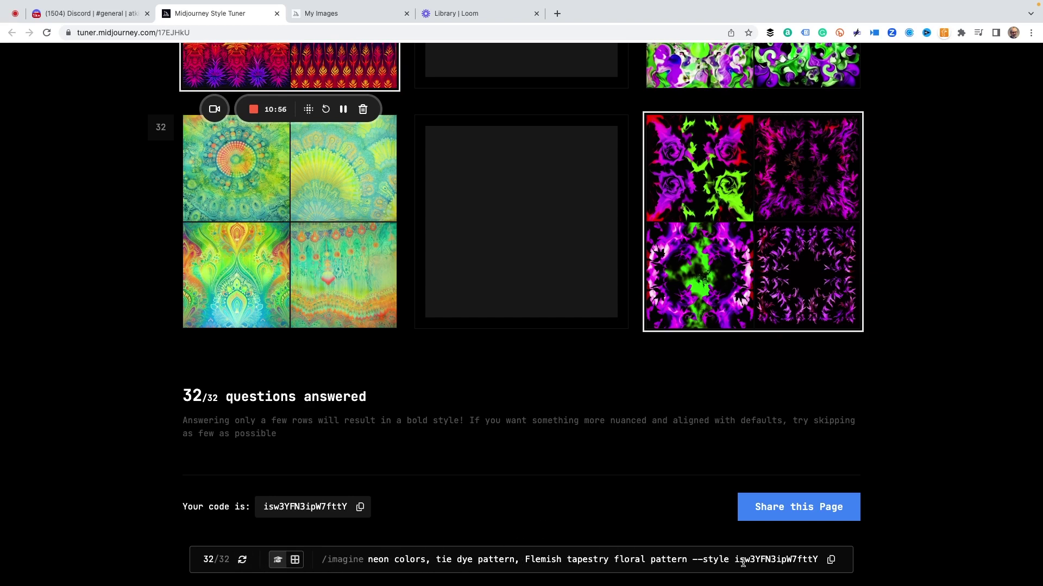
{"action": "left_click", "coordinate": [830, 560]}
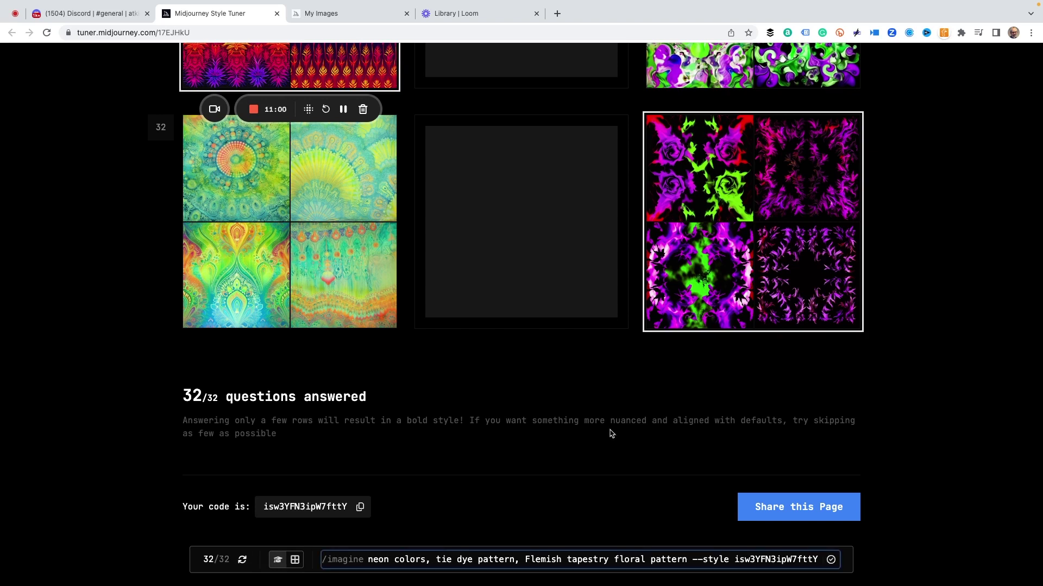
{"action": "left_click", "coordinate": [78, 15]}
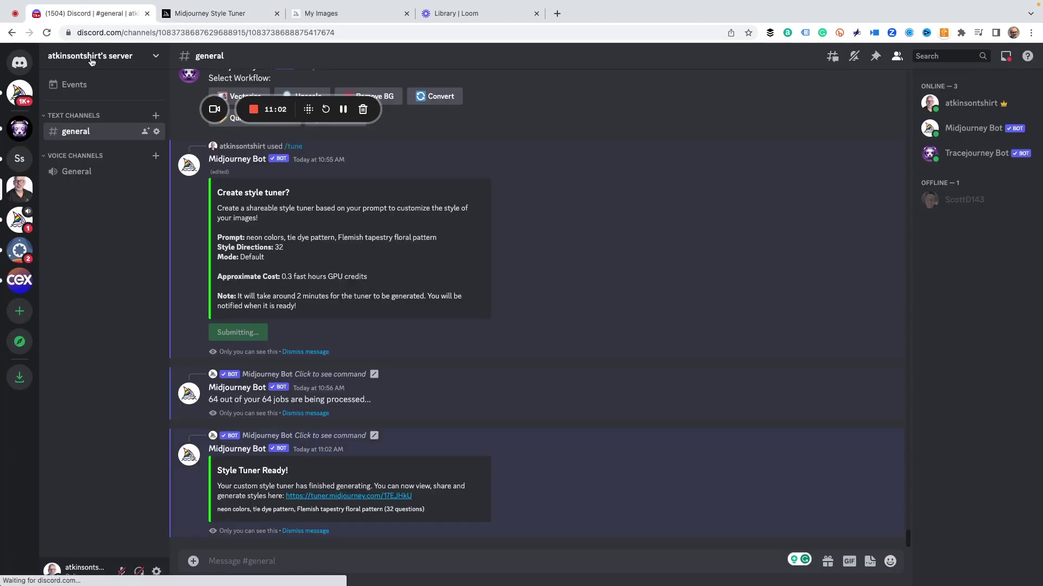
{"action": "left_click", "coordinate": [221, 559]}
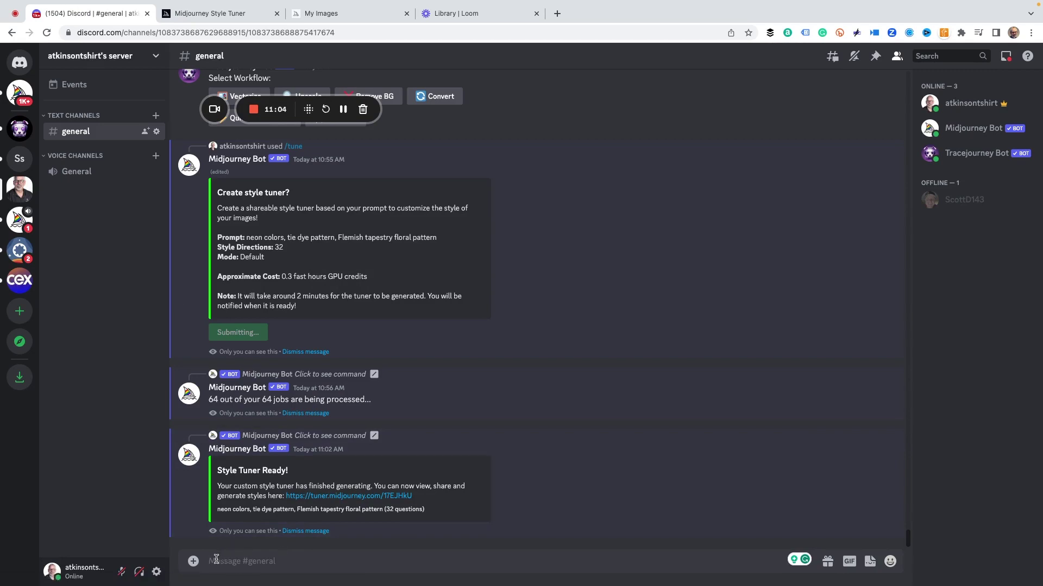
{"action": "type", "text": "/imagine"}
{"action": "key", "text": "Return"}
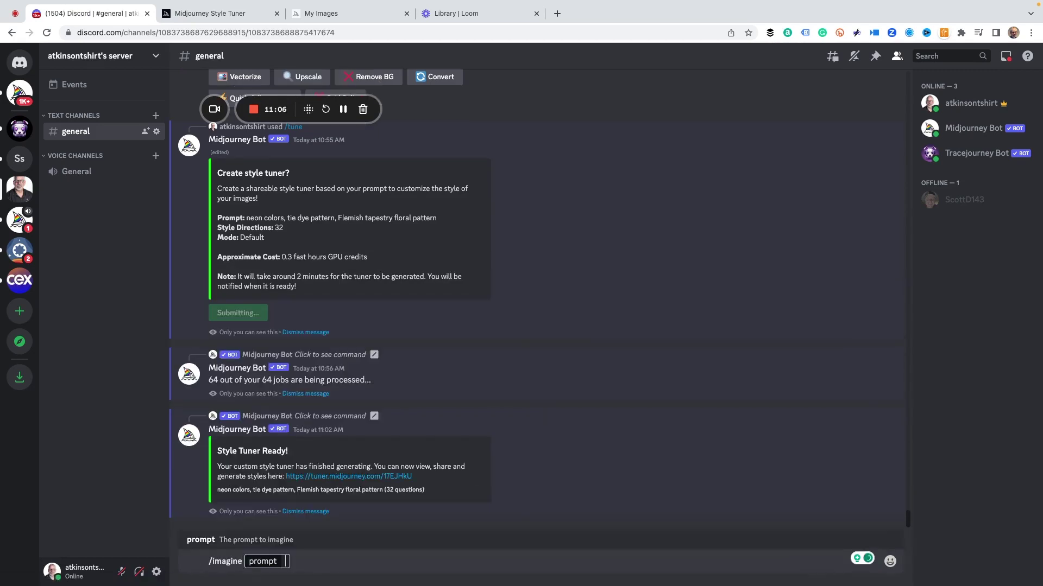
{"action": "key", "text": "super+v"}
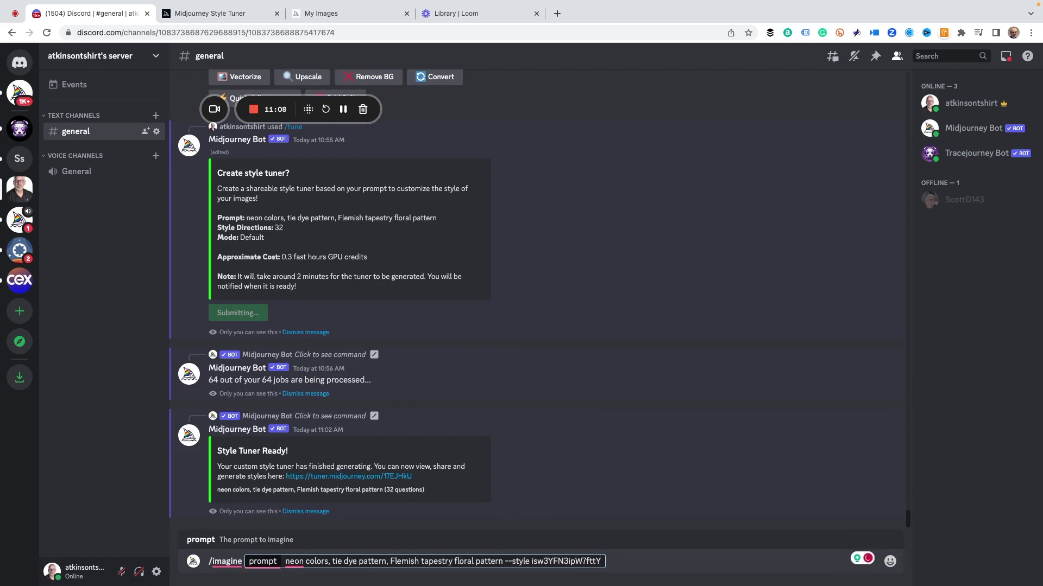
{"action": "key", "text": "Return"}
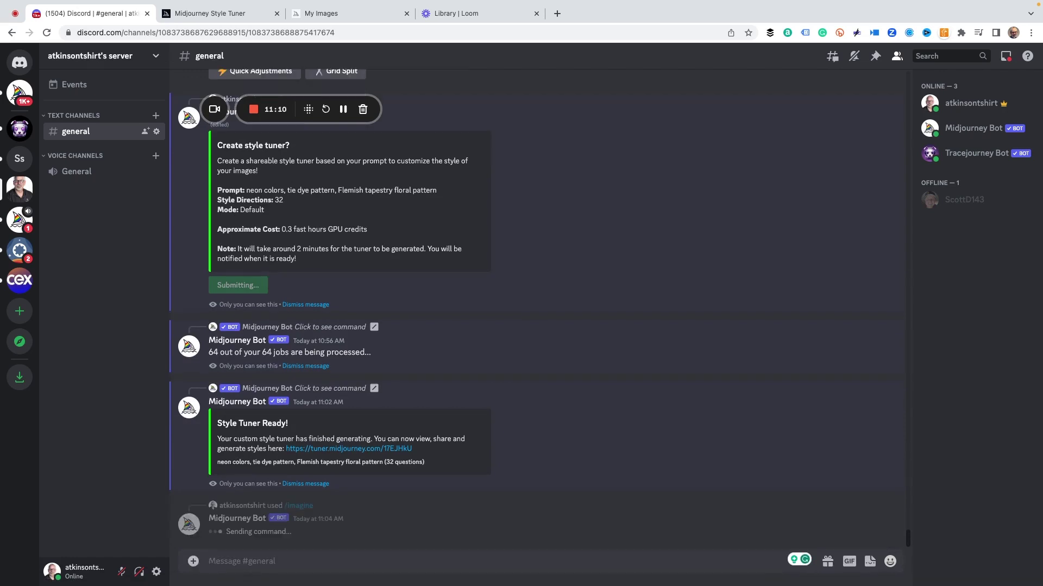
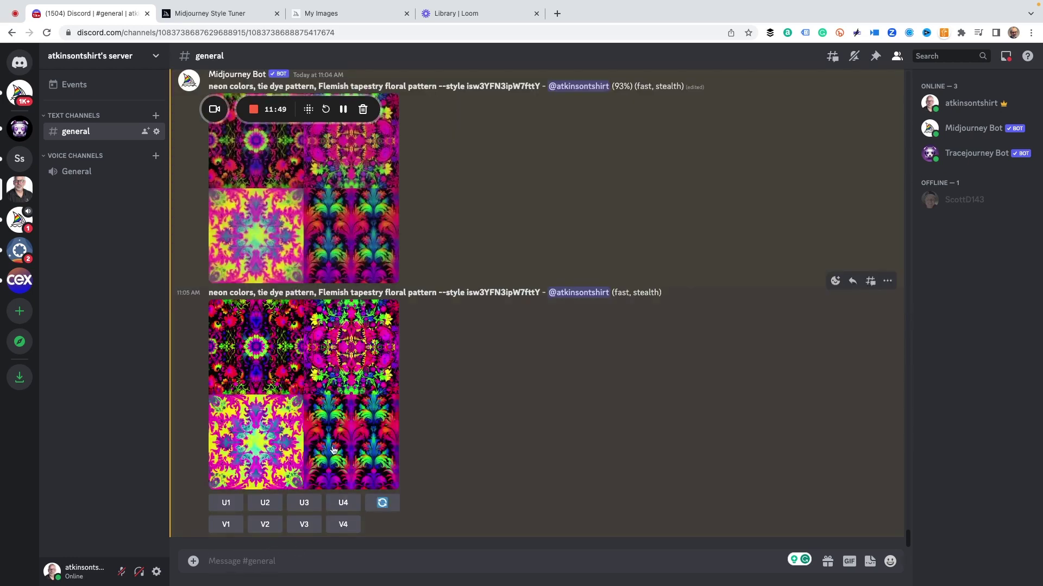
Open the generated four-image grid full size in the browser, examine the patterns, and return to the Discord channel.
{"action": "left_click", "coordinate": [301, 414]}
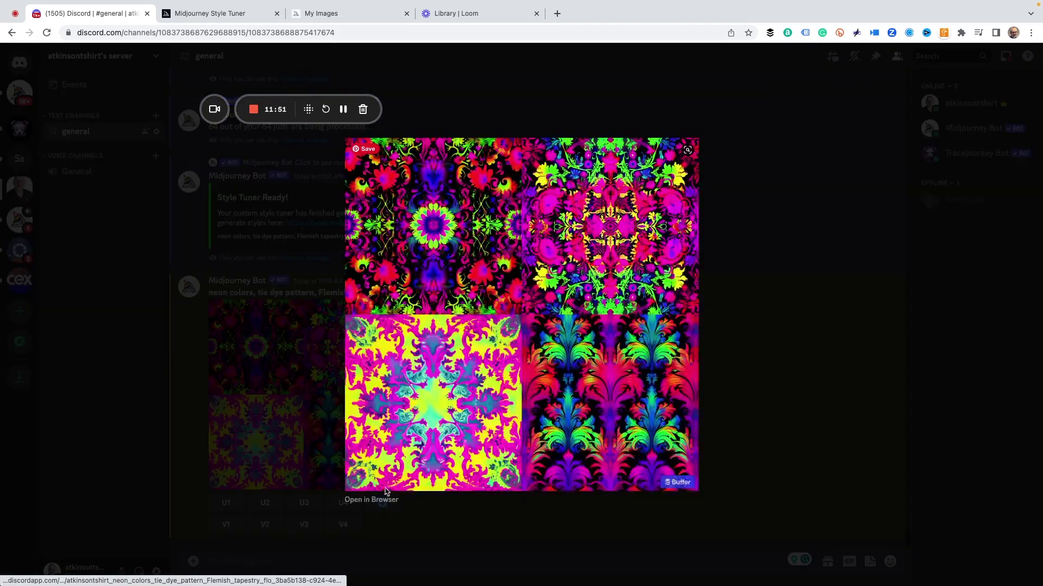
{"action": "left_click", "coordinate": [384, 495]}
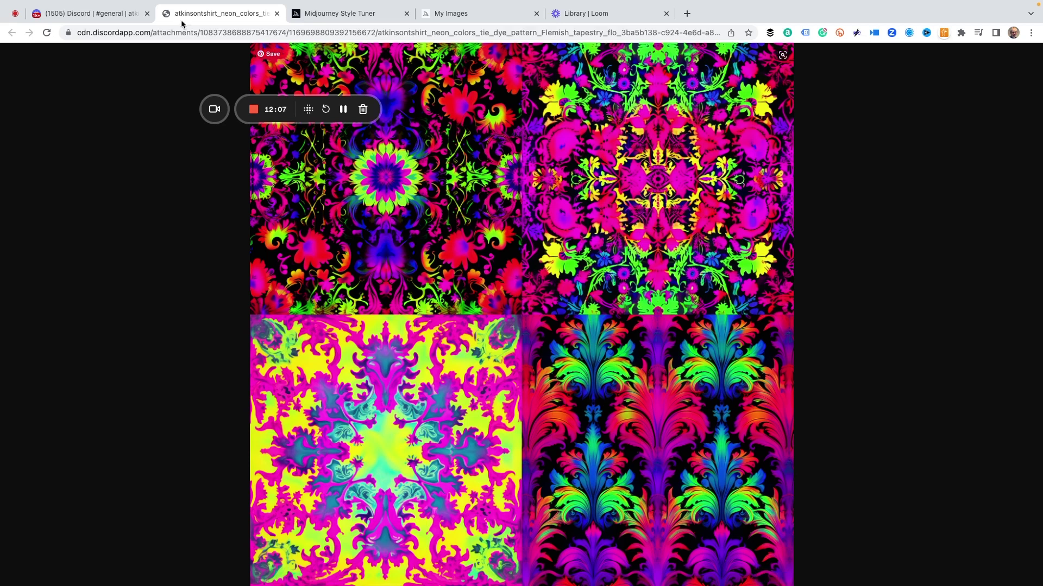
{"action": "left_click", "coordinate": [94, 12]}
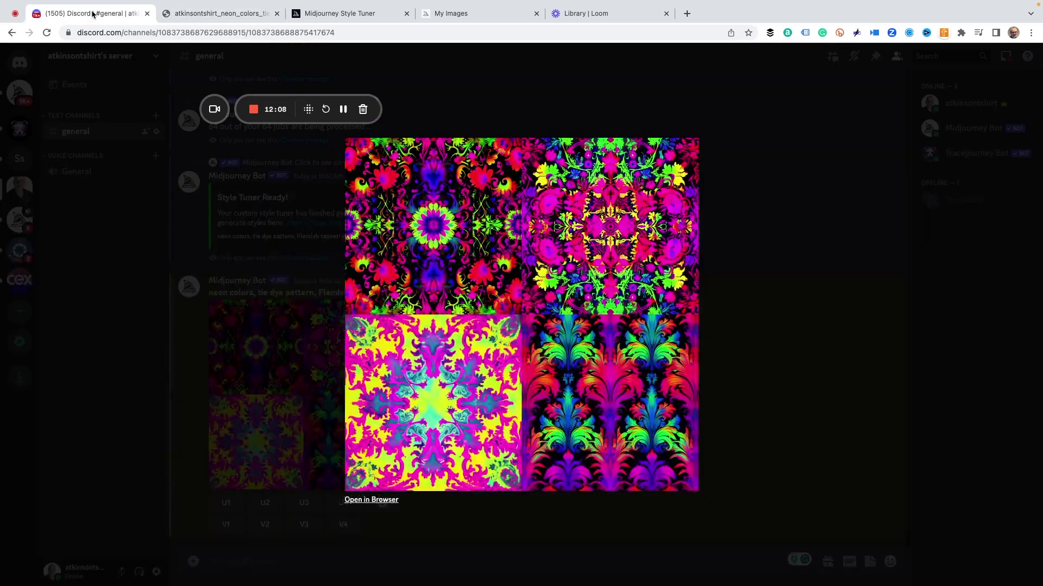
{"action": "left_click", "coordinate": [743, 375]}
Upscale the fourth image of the grid and open the upscaled result full size in the browser.
{"action": "left_click", "coordinate": [339, 505]}
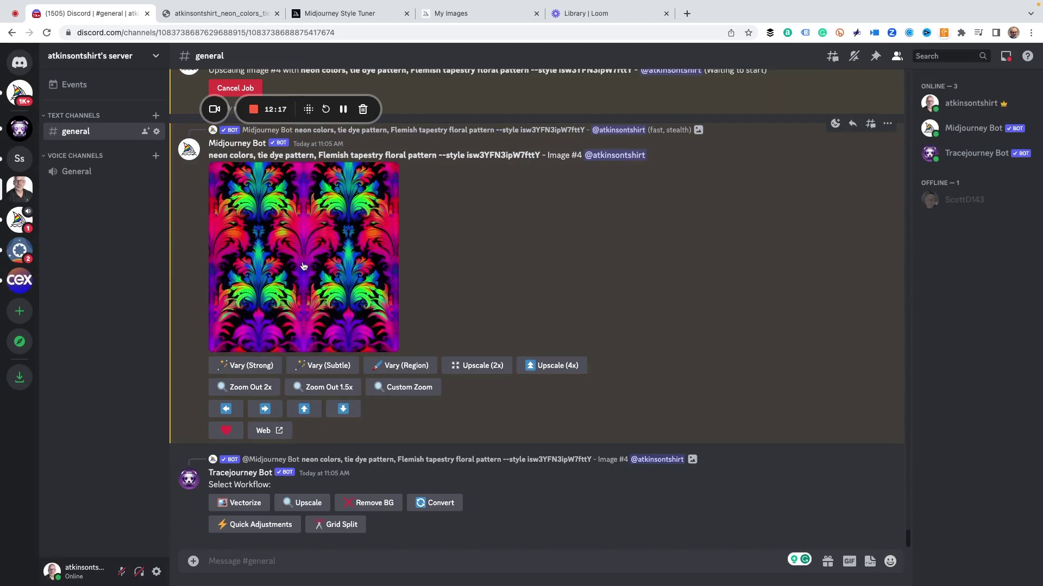
{"action": "left_click", "coordinate": [303, 266]}
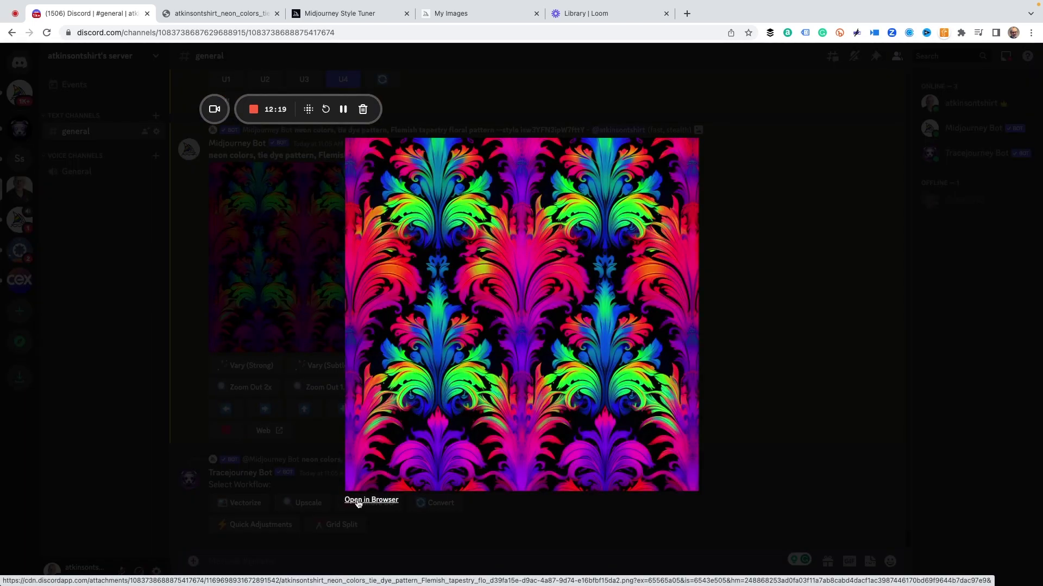
{"action": "left_click", "coordinate": [358, 500]}
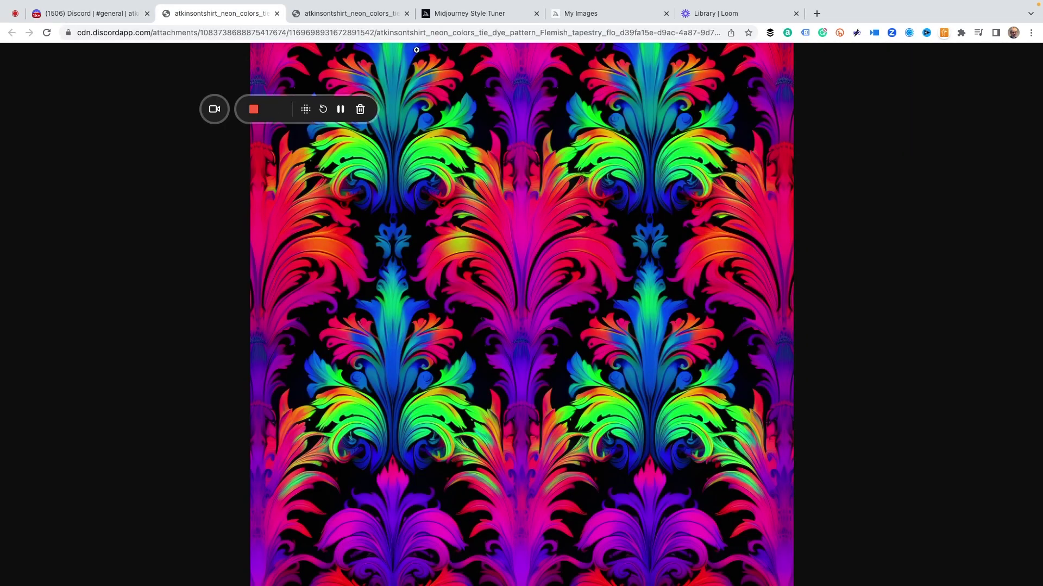
Compare the original floral image in My Images with the new upscaled image made with the custom style.
{"action": "left_click", "coordinate": [604, 13]}
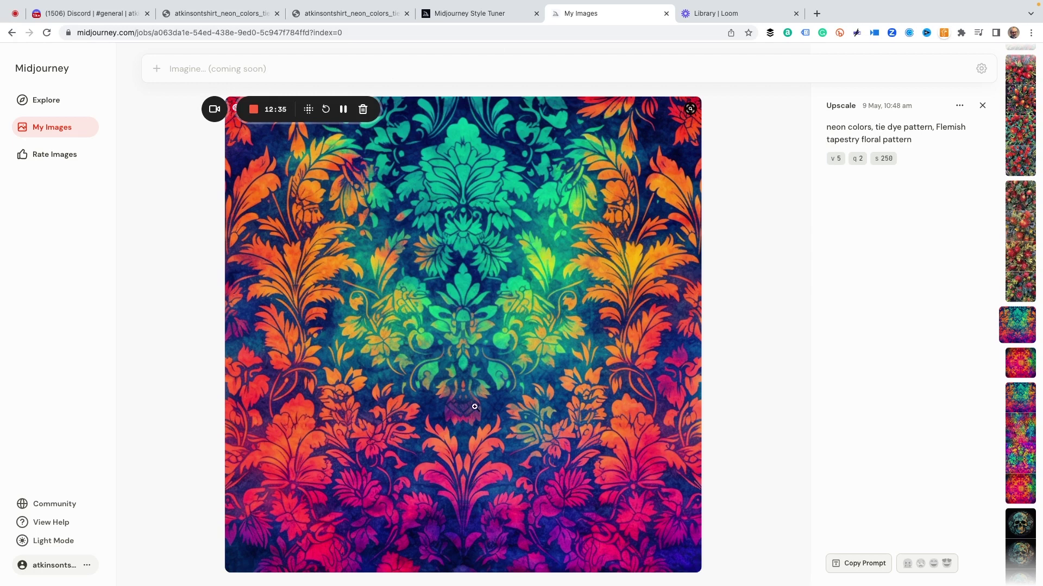
{"action": "left_click", "coordinate": [215, 13]}
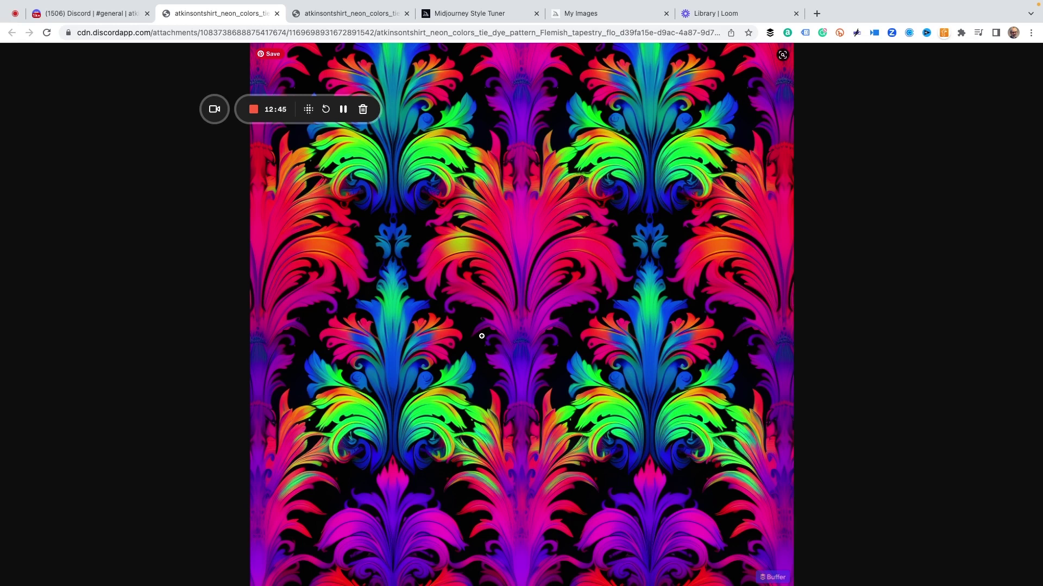
{"action": "left_click_drag", "start_coordinate": [298, 103], "coordinate": [137, 66]}
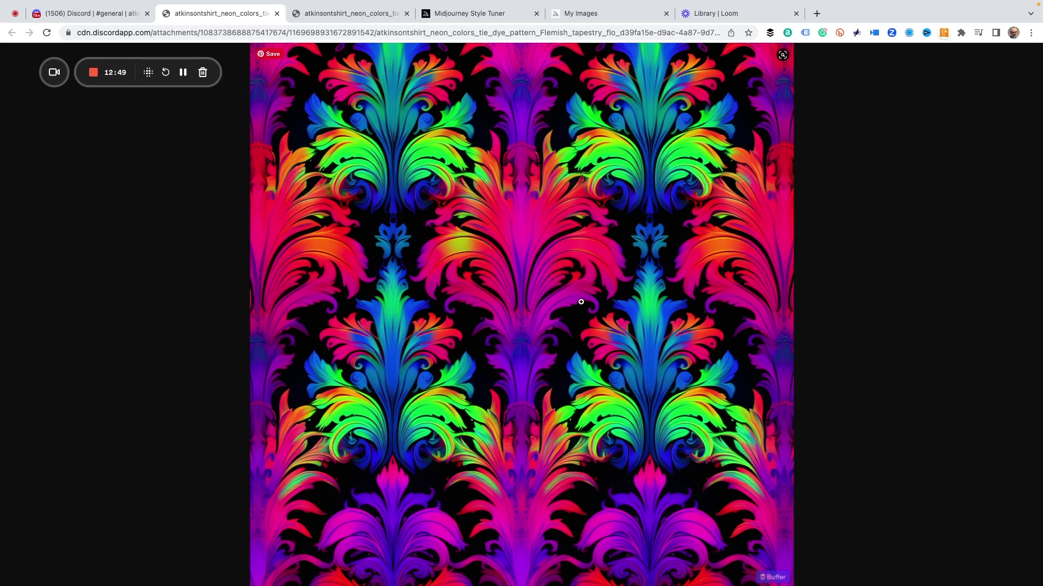